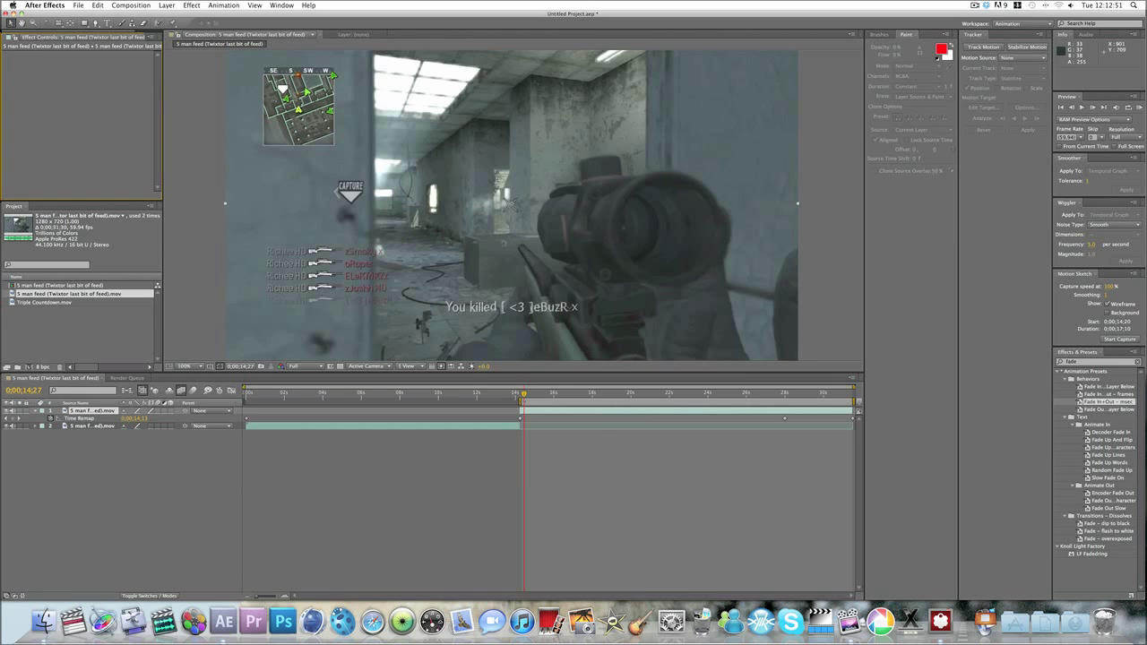
- Start the work area at 0;00;14;16, apply the Magic Bullet Looks effect to the upper clip layer, and open its look editor
drag(522, 402, 519, 403)
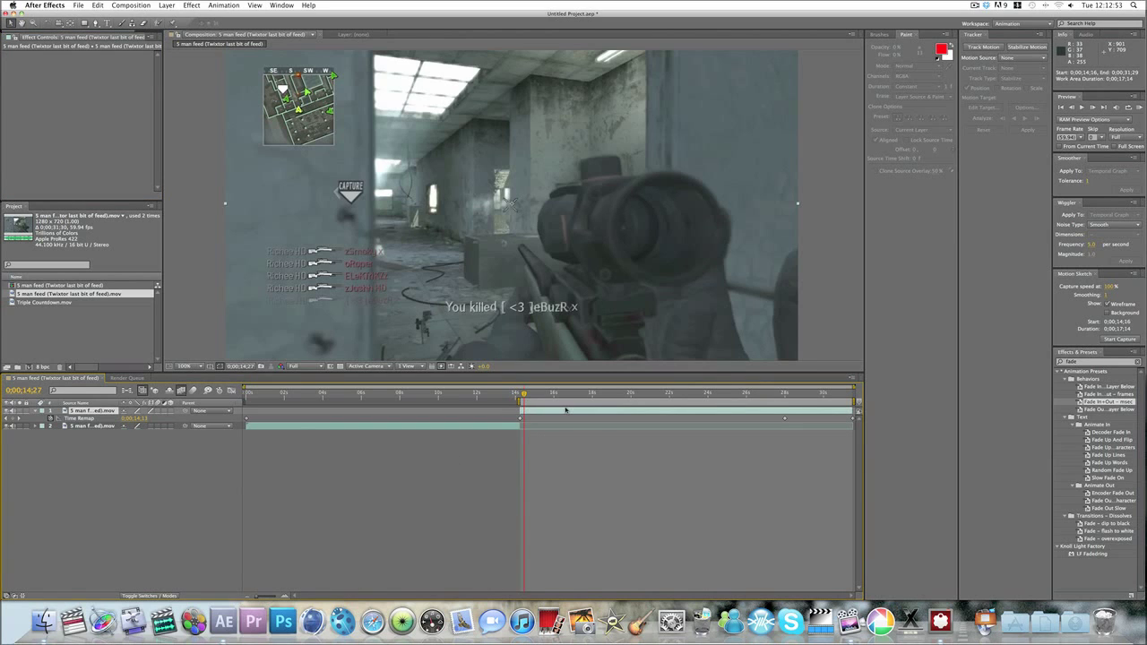
click(192, 5)
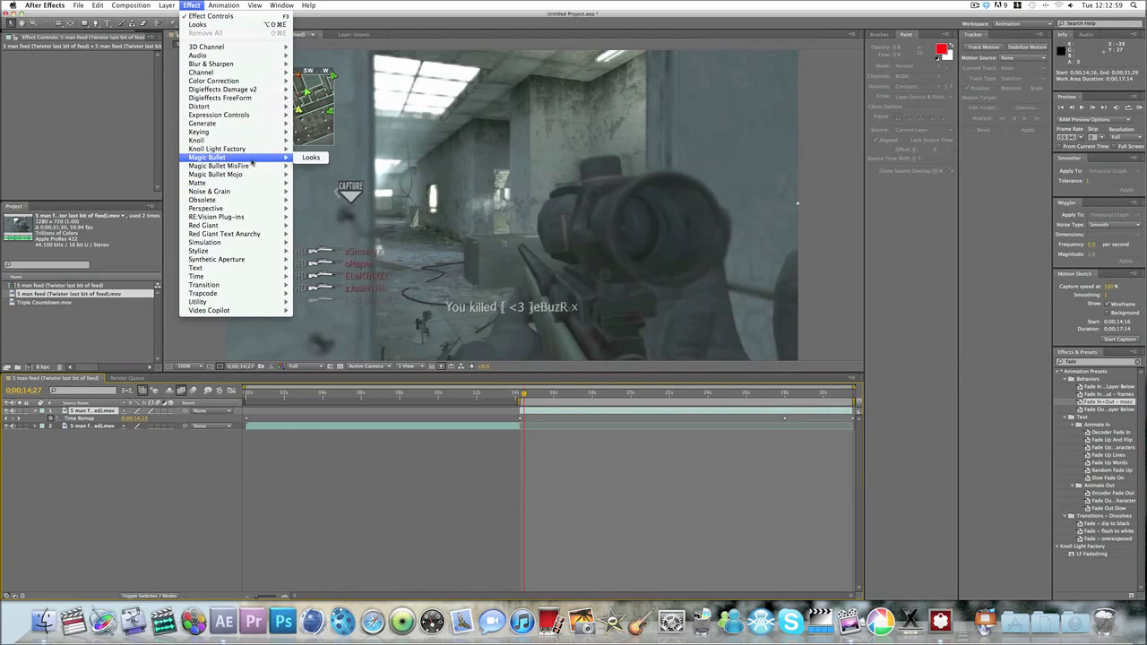
click(310, 154)
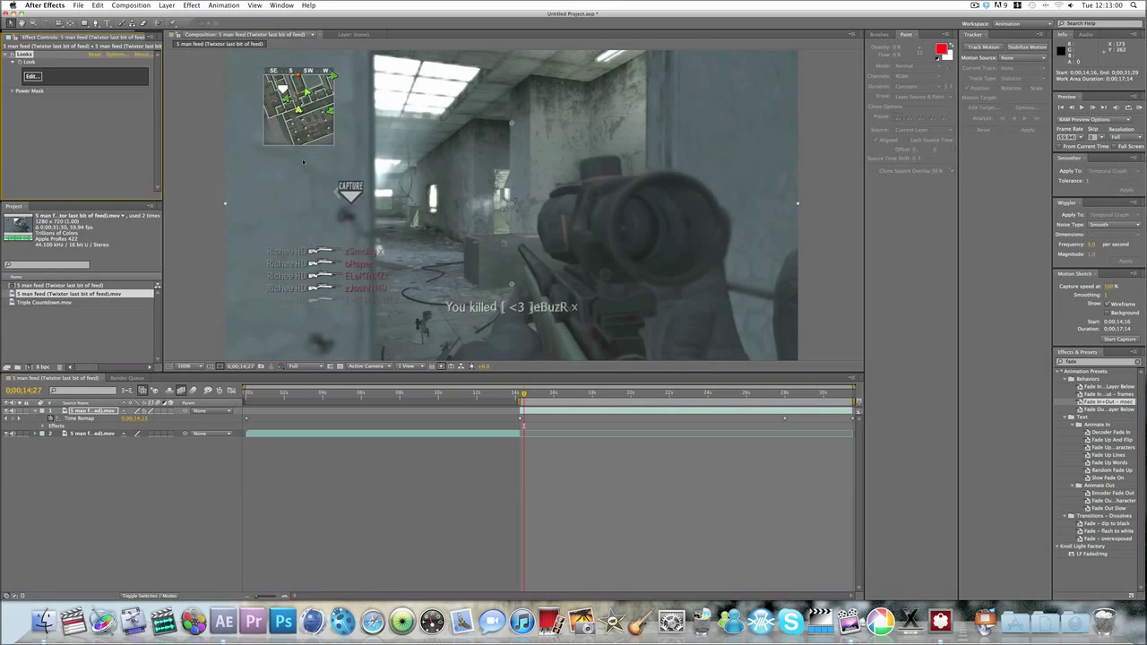
click(30, 77)
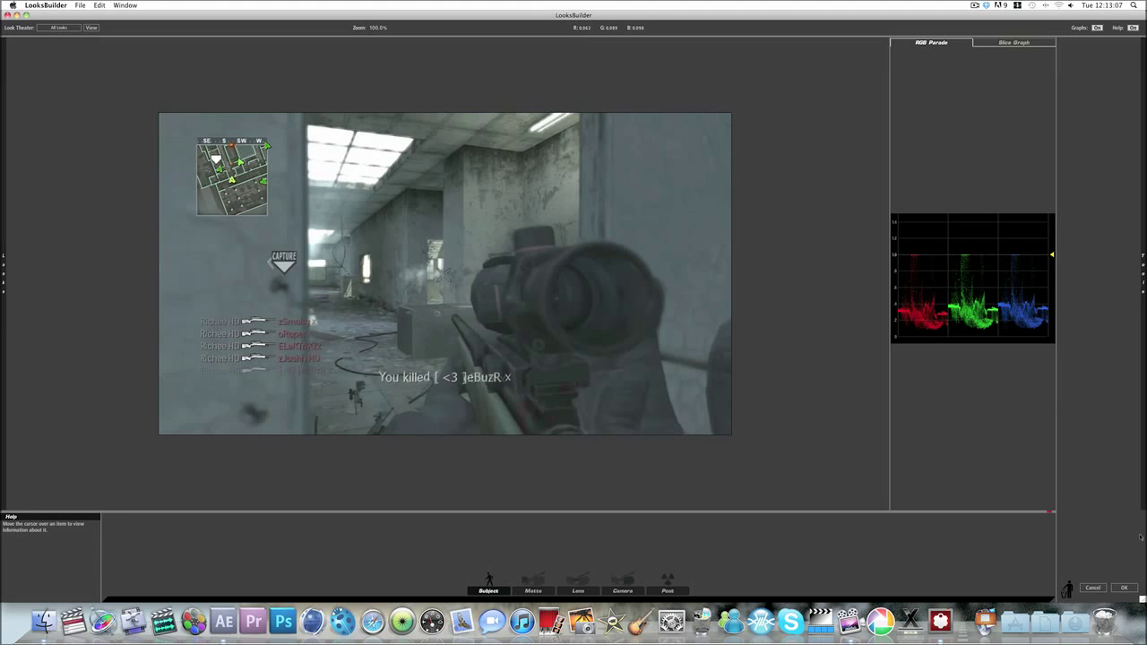
click(1093, 588)
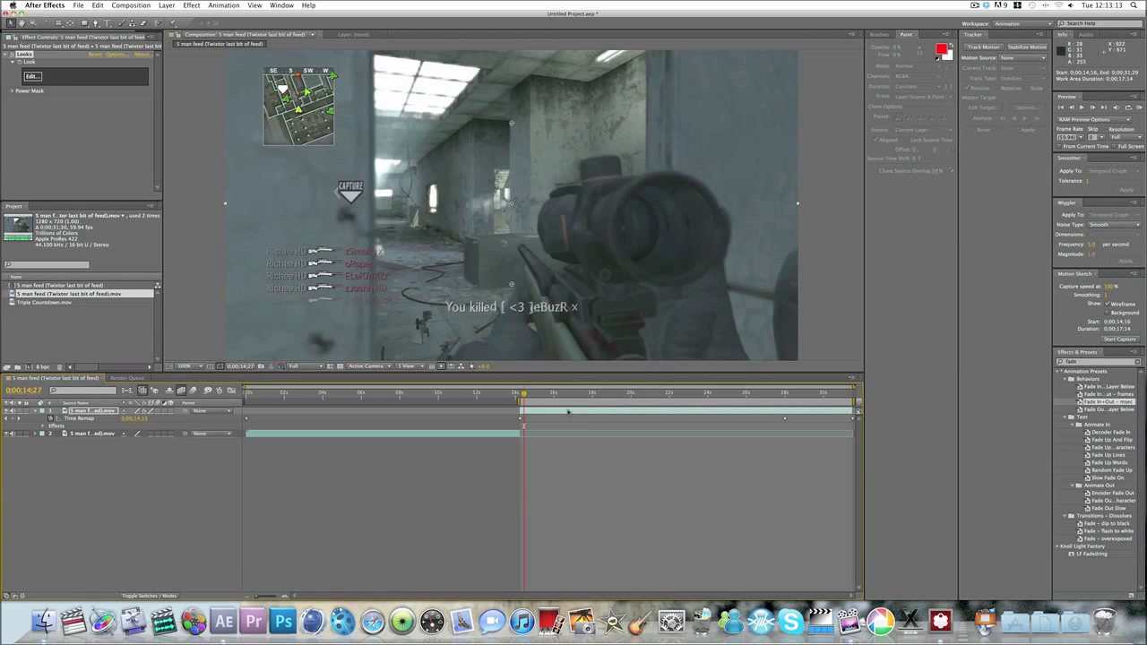
click(33, 76)
- Add the Curves tool from the Post category to the look and shape its RGB curve into a gentle S for more contrast
mouse_move(1144, 273)
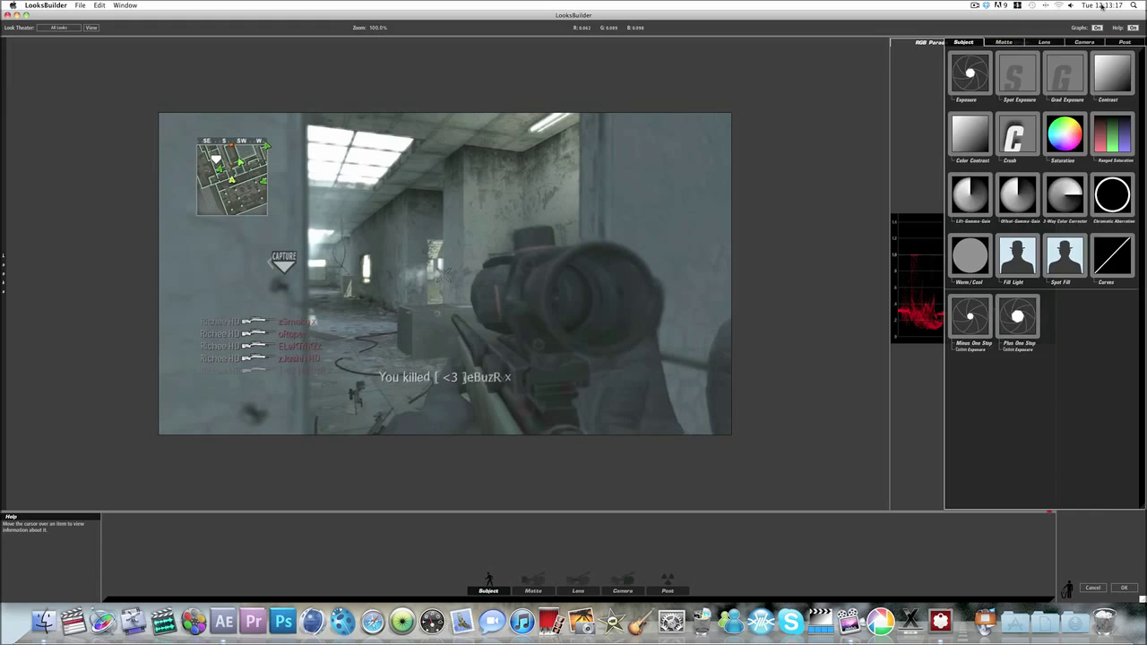
click(1125, 42)
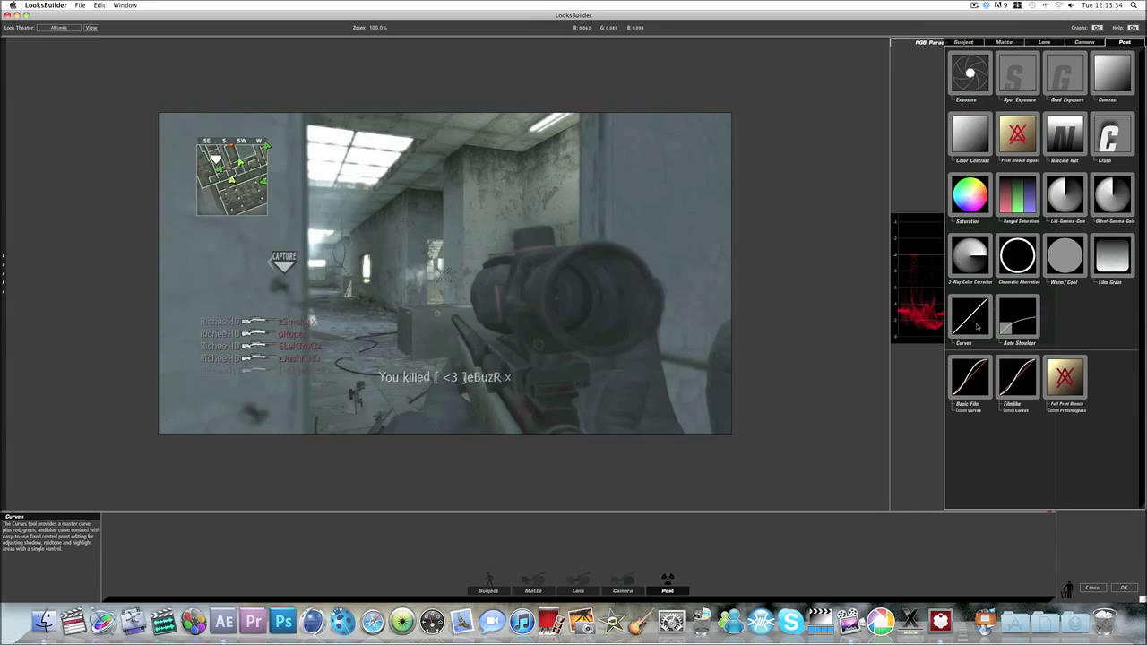
drag(968, 313, 552, 288)
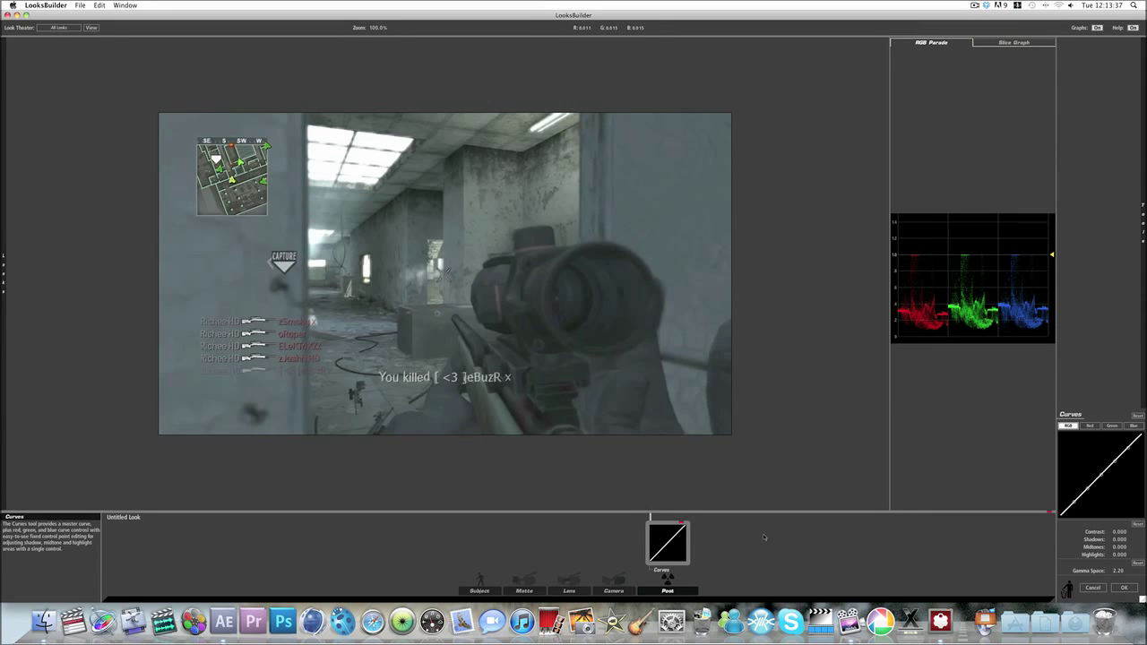
drag(1074, 508, 1101, 469)
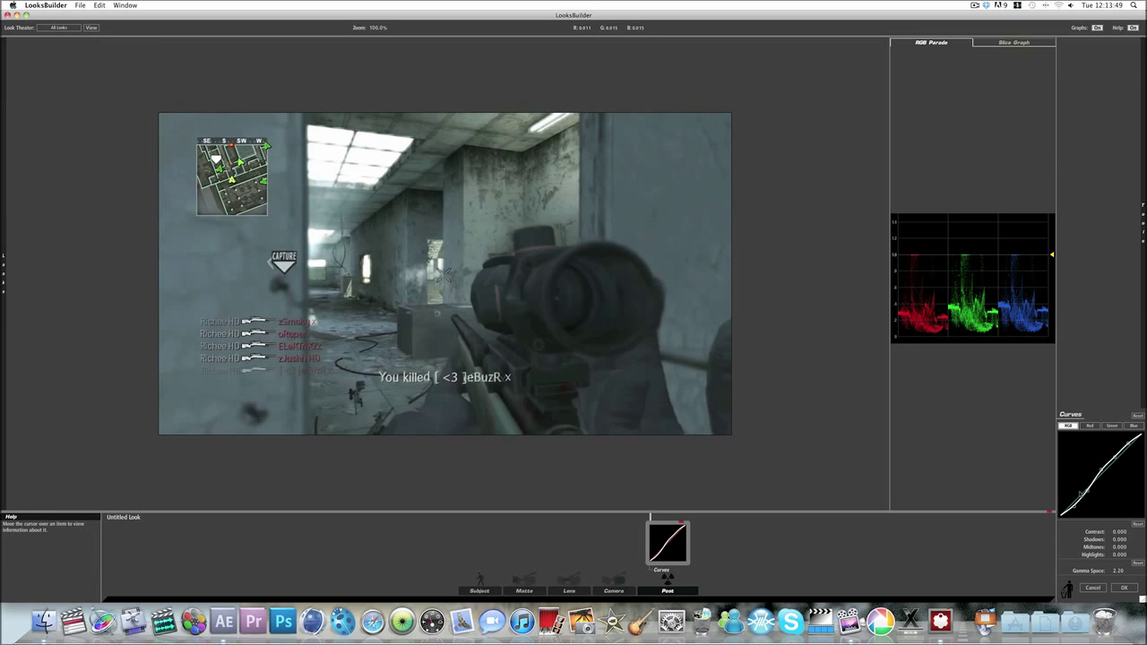
drag(1103, 473, 1117, 451)
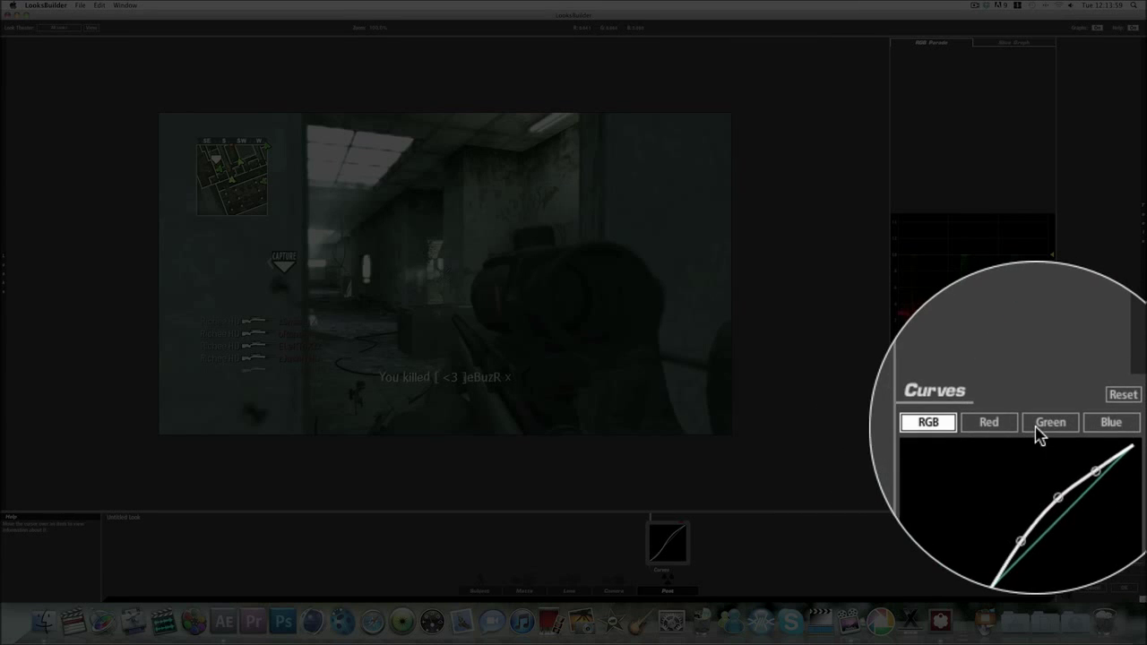
- Add the Telecine Net tool from the Post category to the look after Curves
mouse_move(1144, 208)
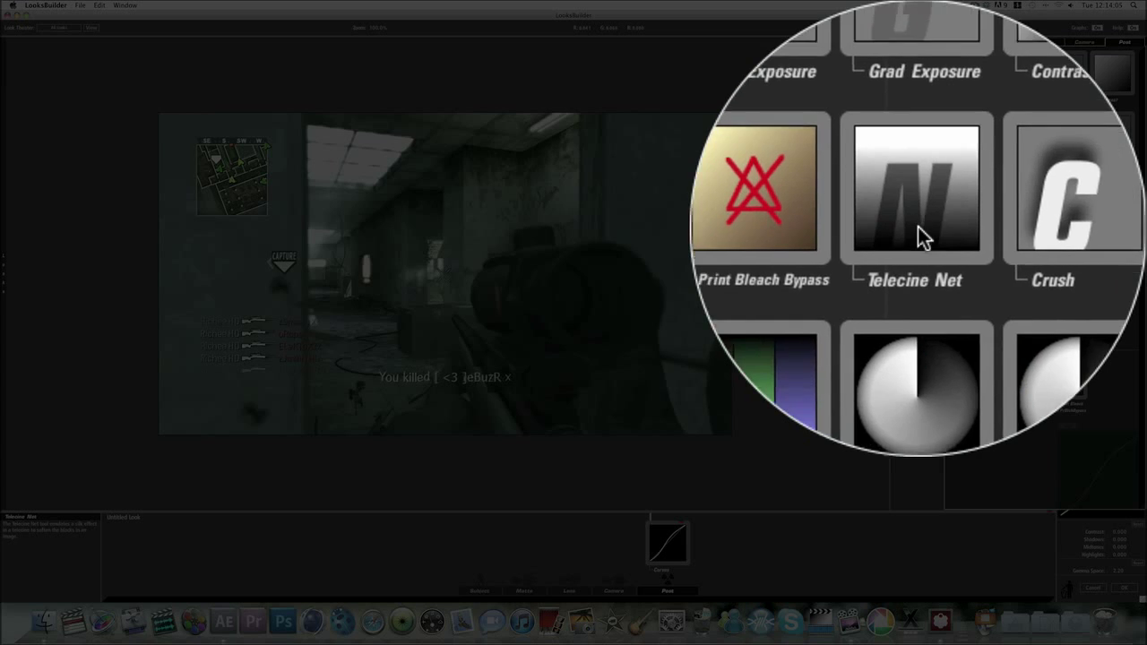
mouse_move(1045, 243)
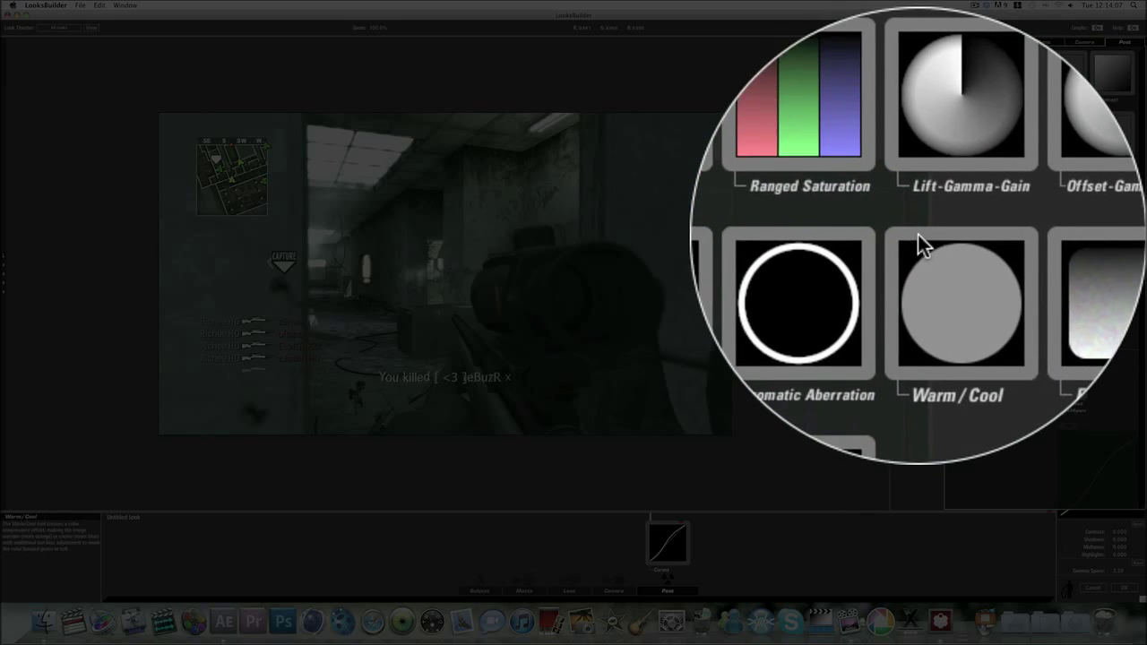
scroll(918, 227, up, 2)
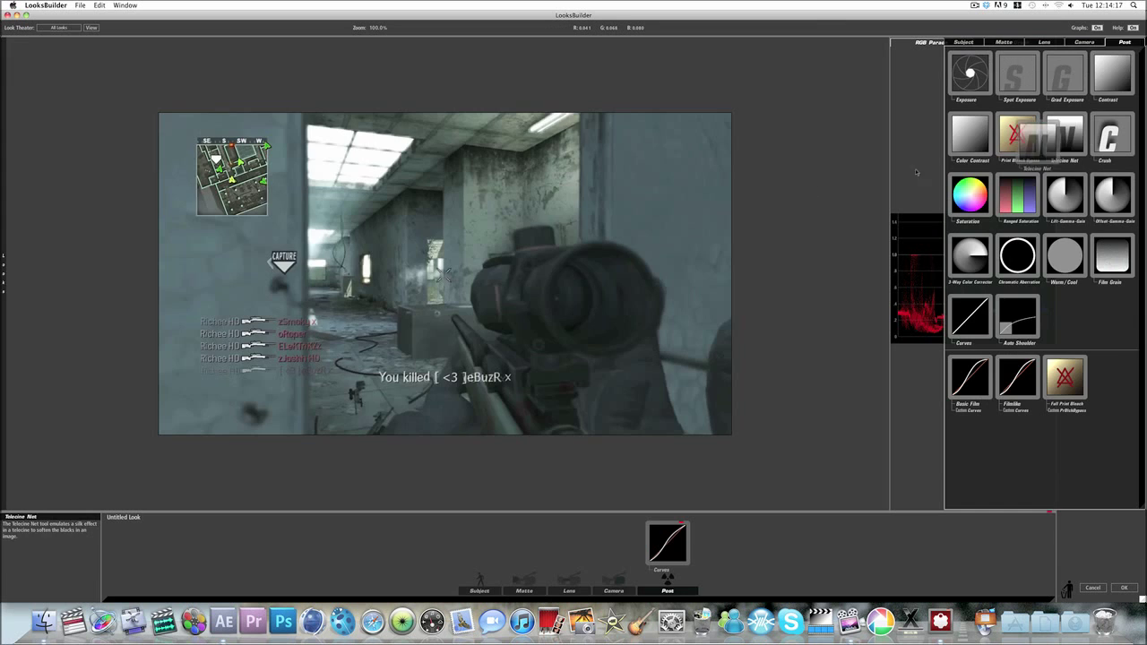
drag(1037, 152, 573, 220)
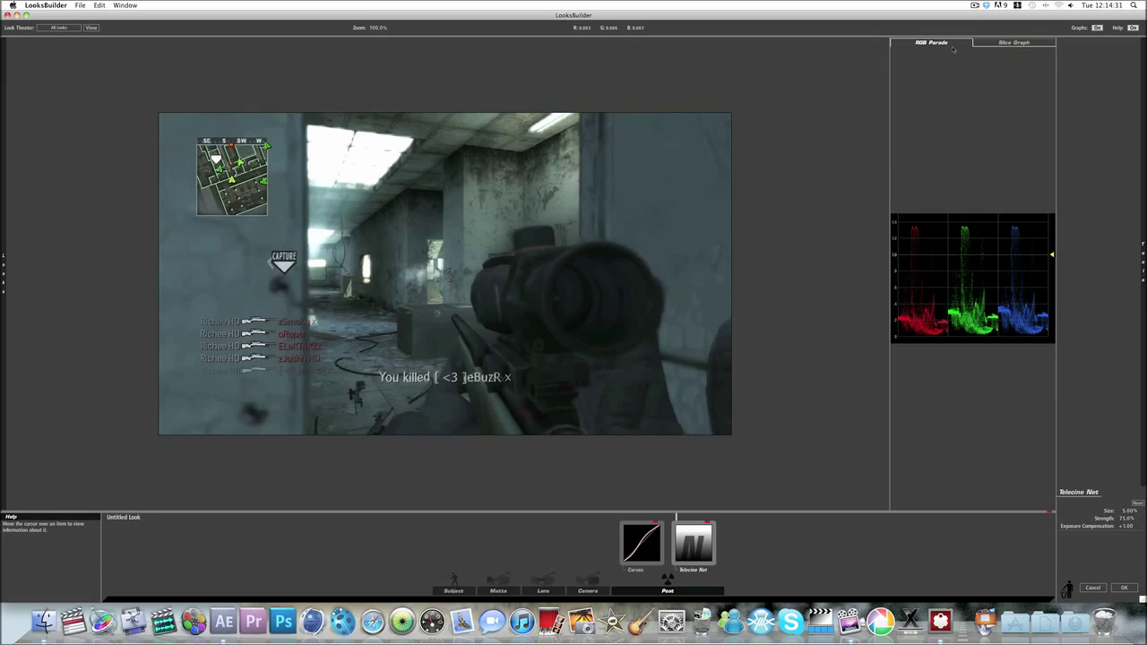
- Check the Slice Graph against the RGB Parade and turn the graphs off
click(1013, 42)
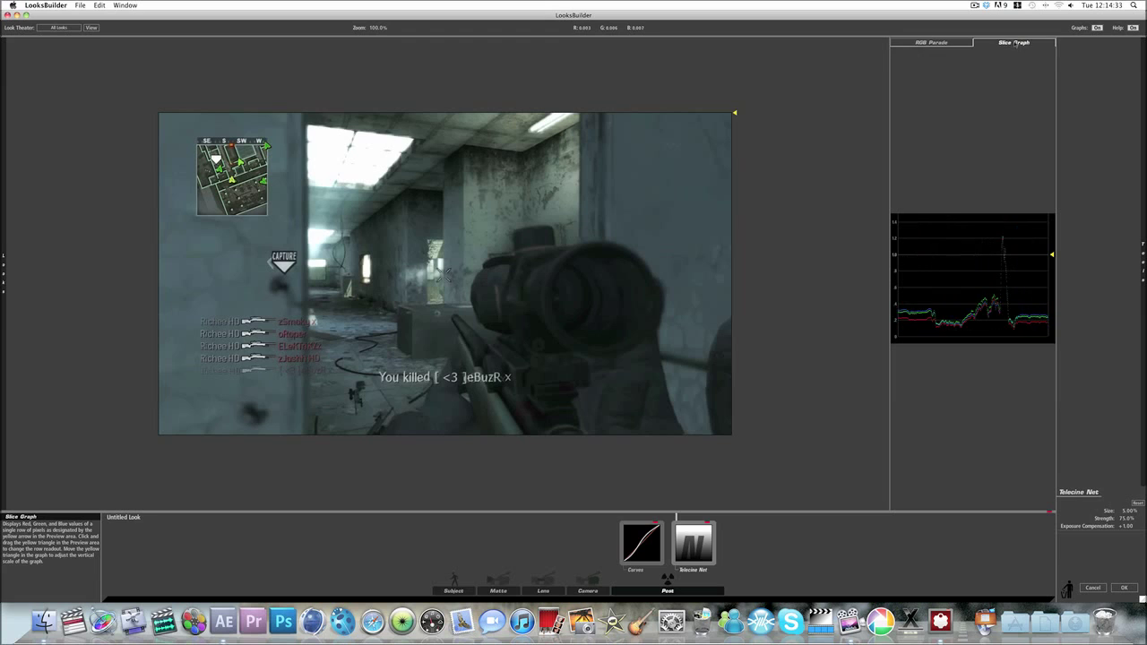
click(930, 43)
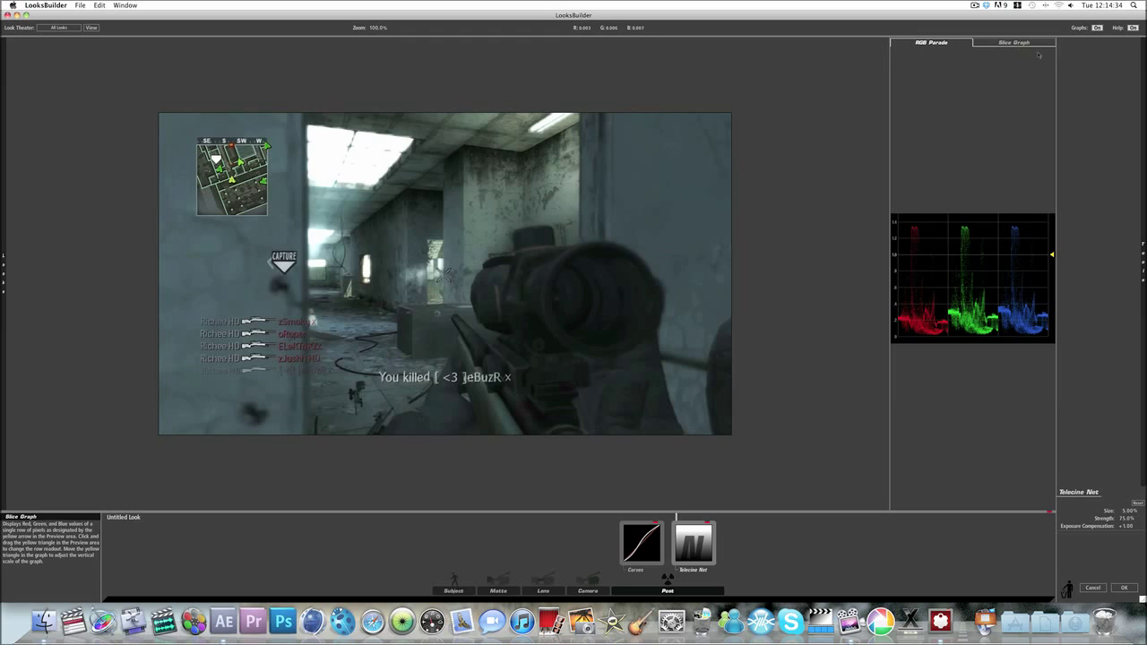
click(1097, 28)
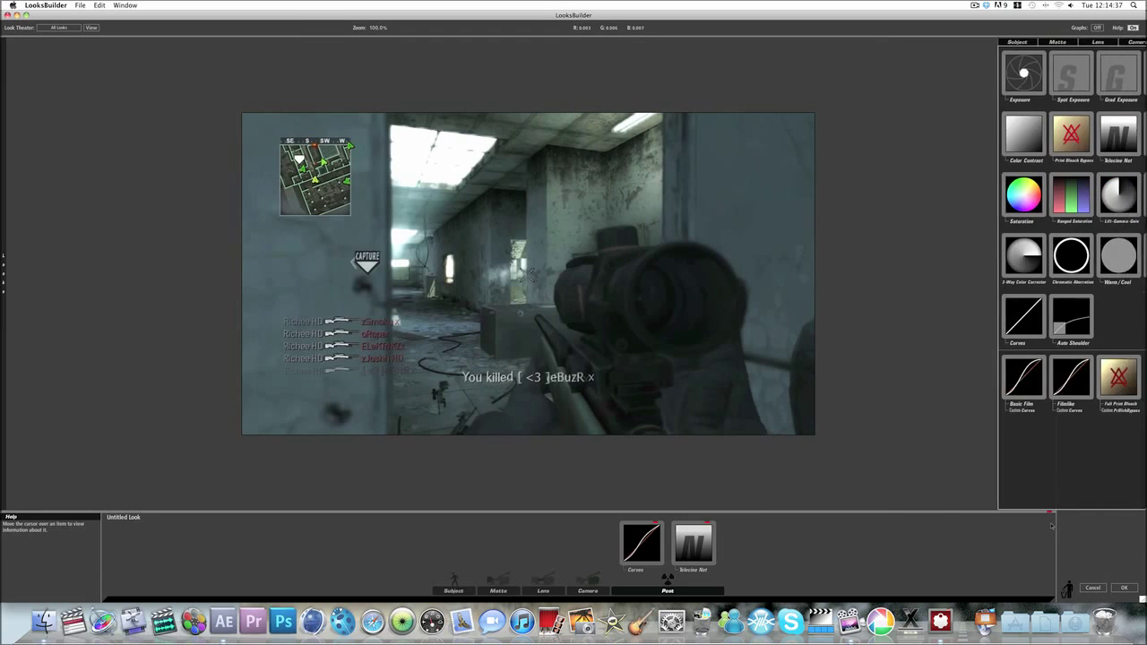
- Set the Telecine Net size to 100% and its exposure compensation to +2.50, undoing the trial strength change
click(702, 548)
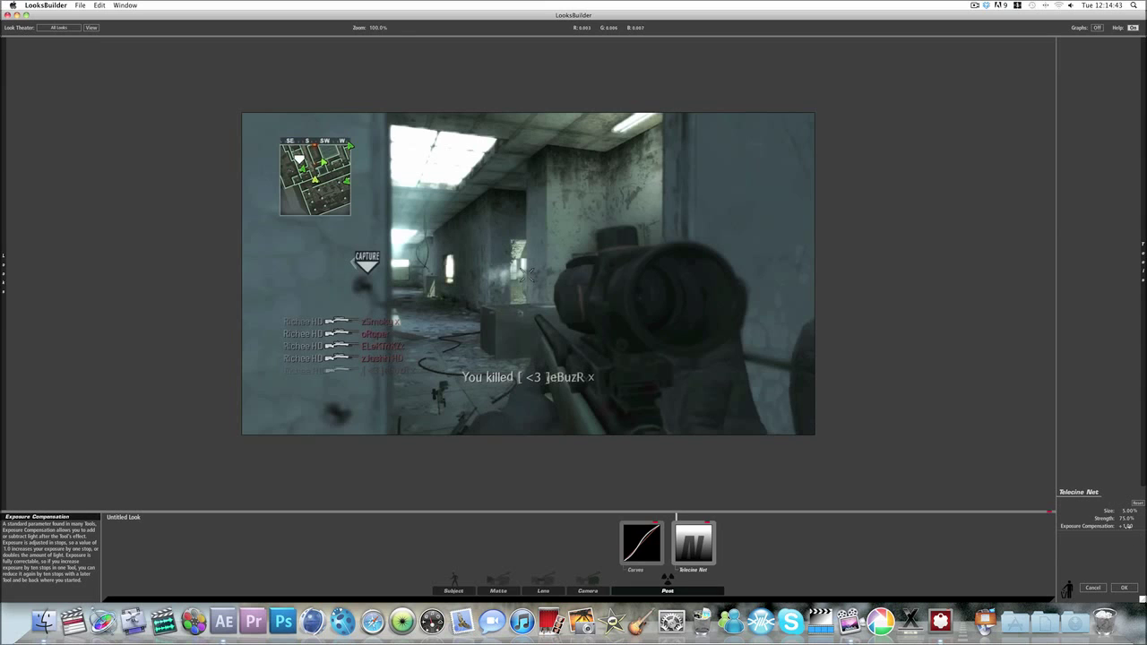
drag(1127, 526, 1139, 526)
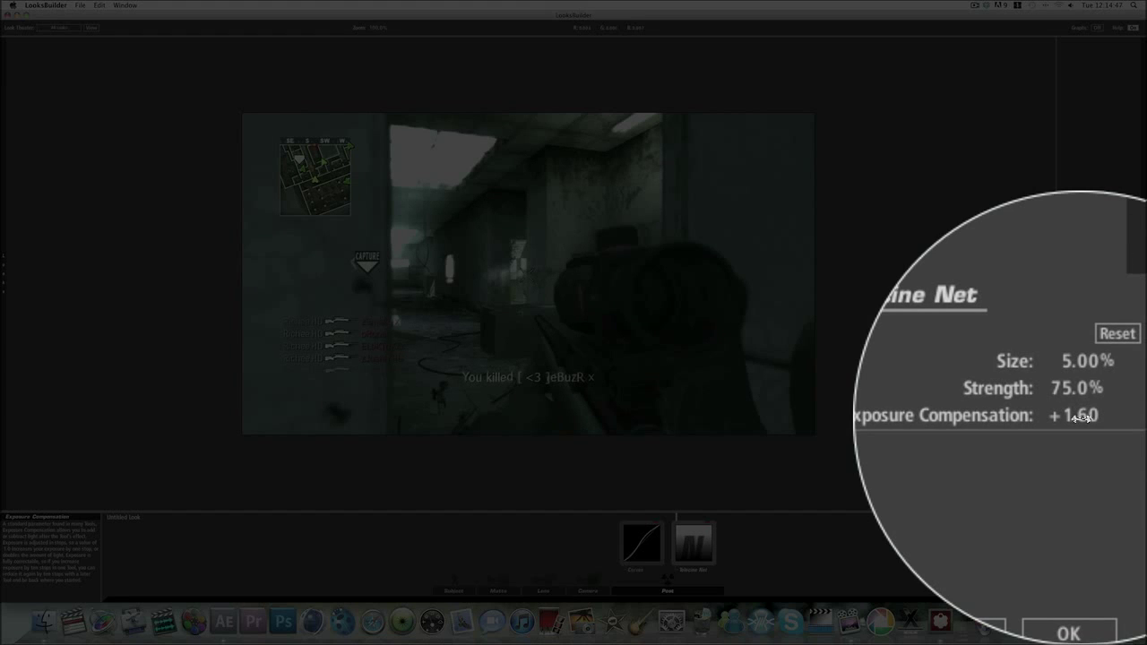
mouse_move(1129, 526)
mouse_down()
mouse_move(1132, 512)
mouse_move(1144, 512)
mouse_up()
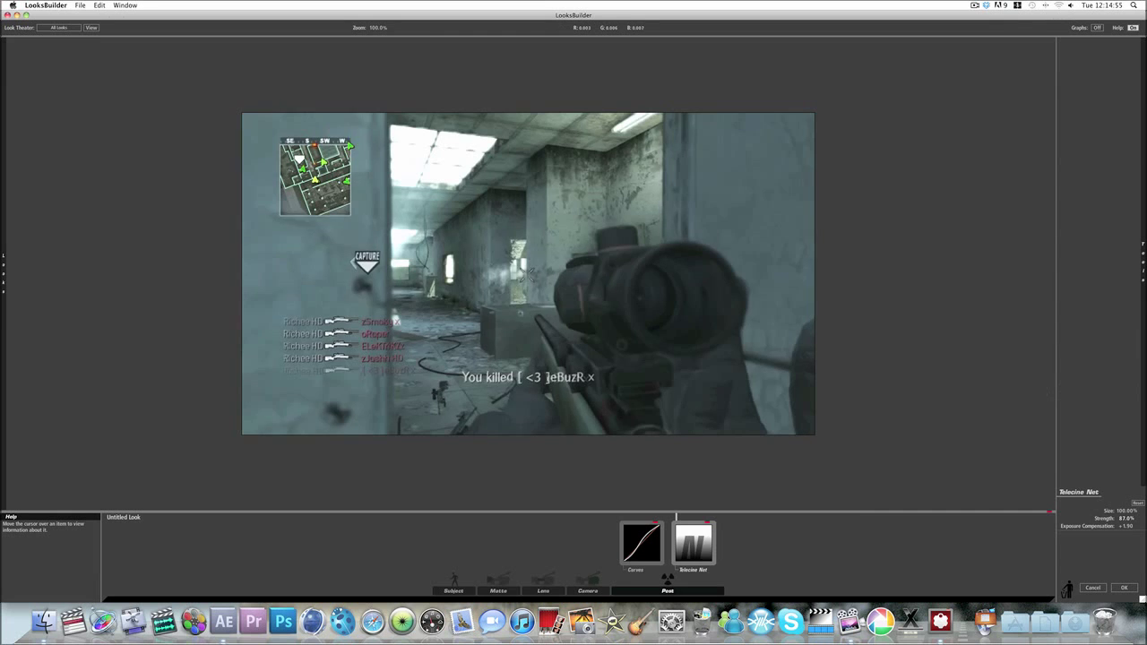
drag(1126, 518, 1144, 518)
key(super+z)
drag(1126, 526, 1128, 526)
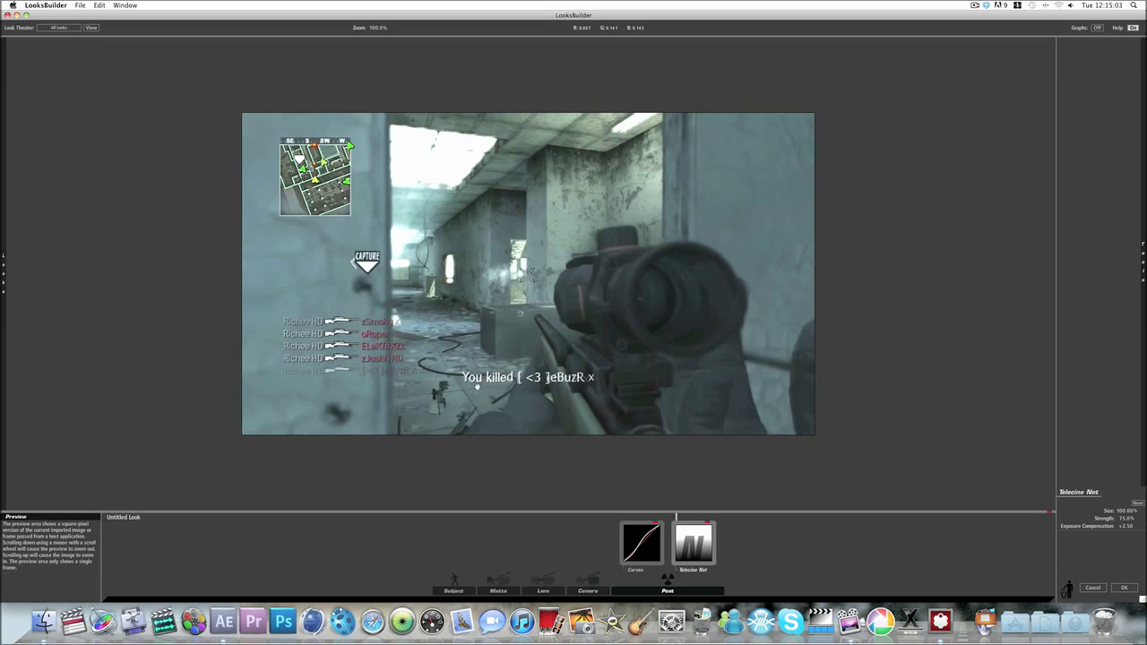
- Add the Edge Softness tool from the Lens category and widen its sharp area to a radius of about 1.091 with spread 0.270
mouse_move(1144, 260)
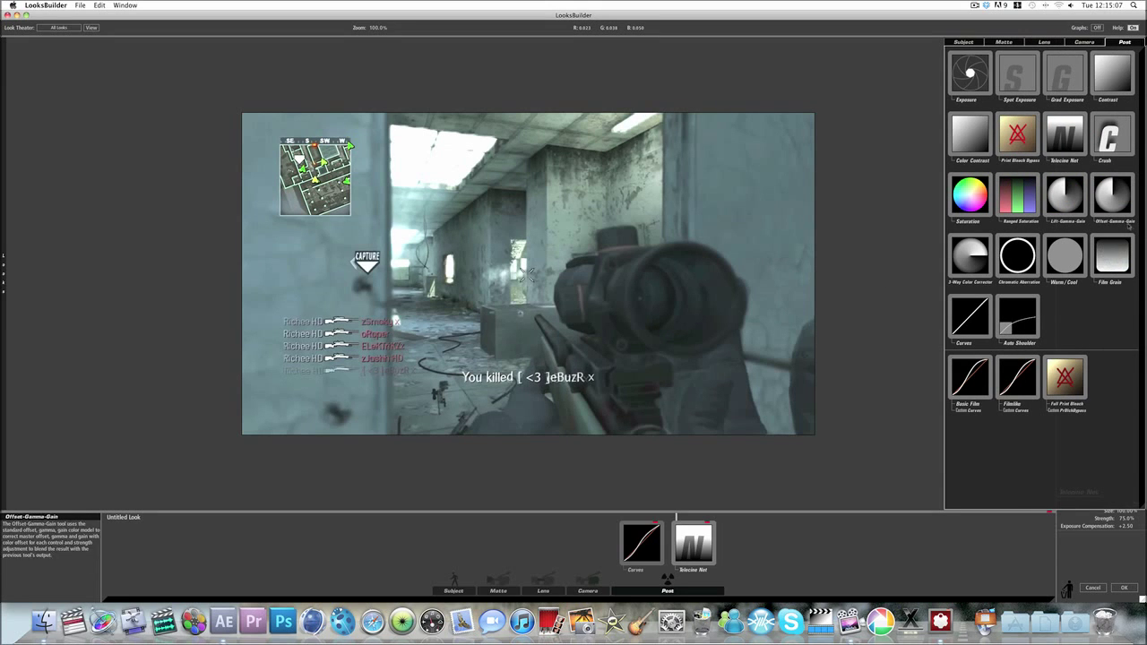
mouse_move(1063, 142)
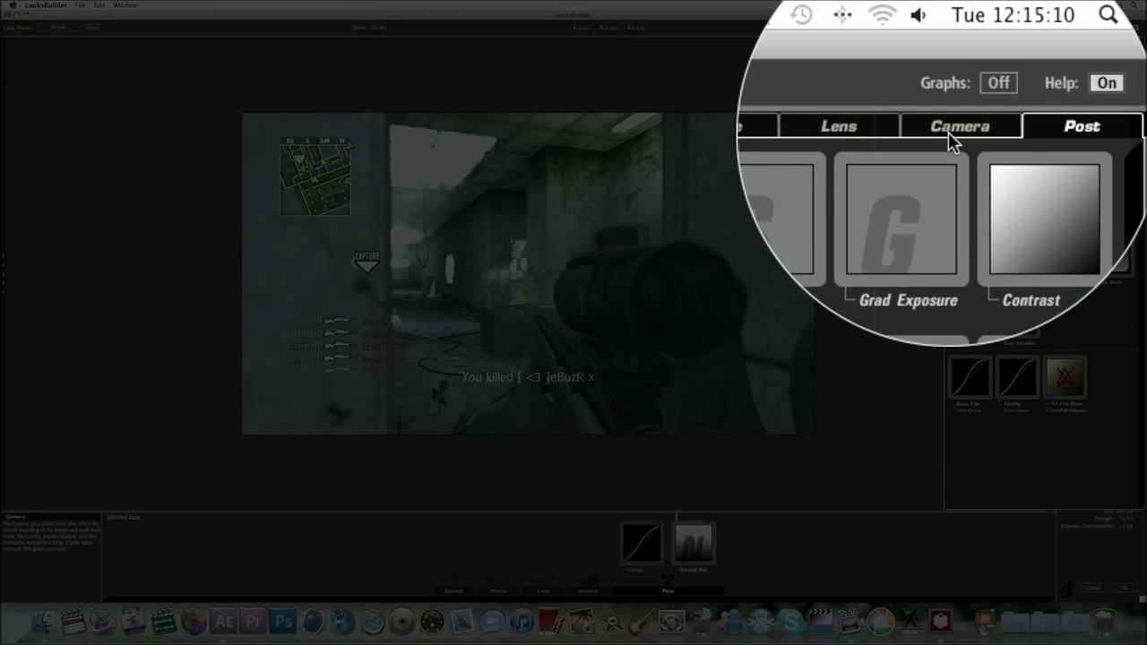
click(1077, 43)
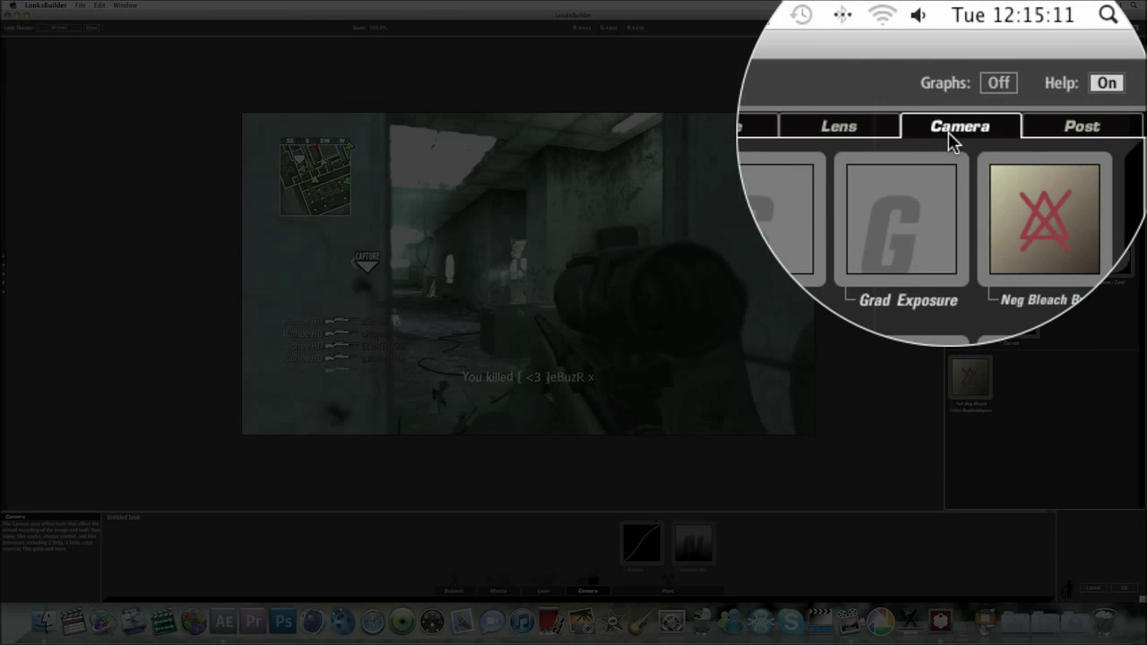
click(860, 127)
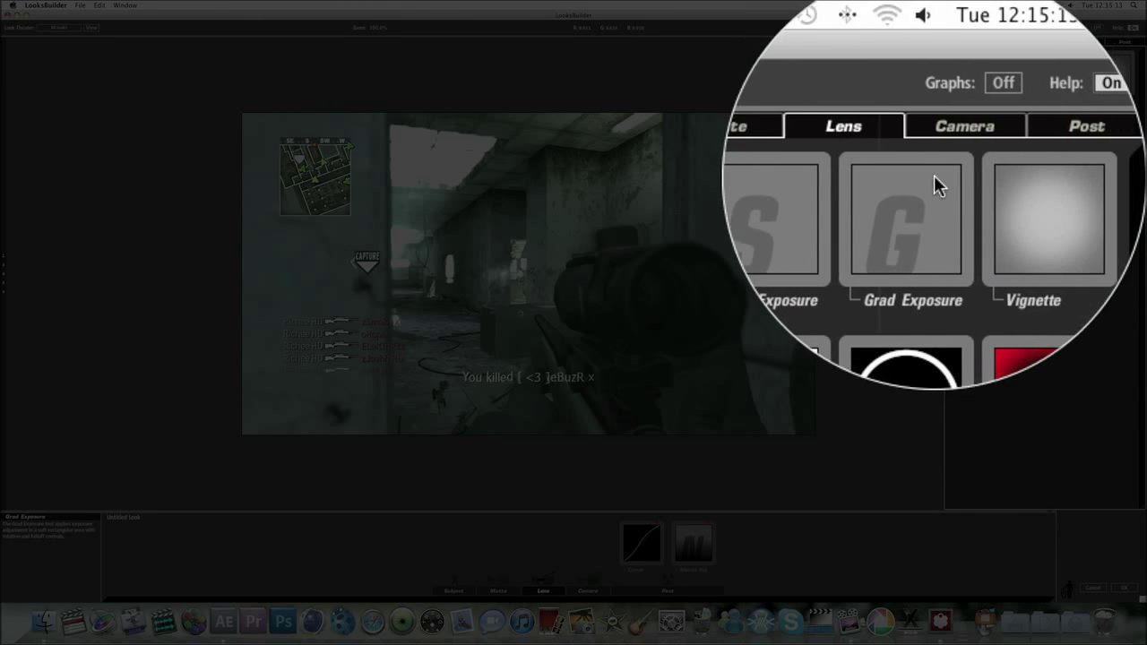
drag(1020, 199, 318, 340)
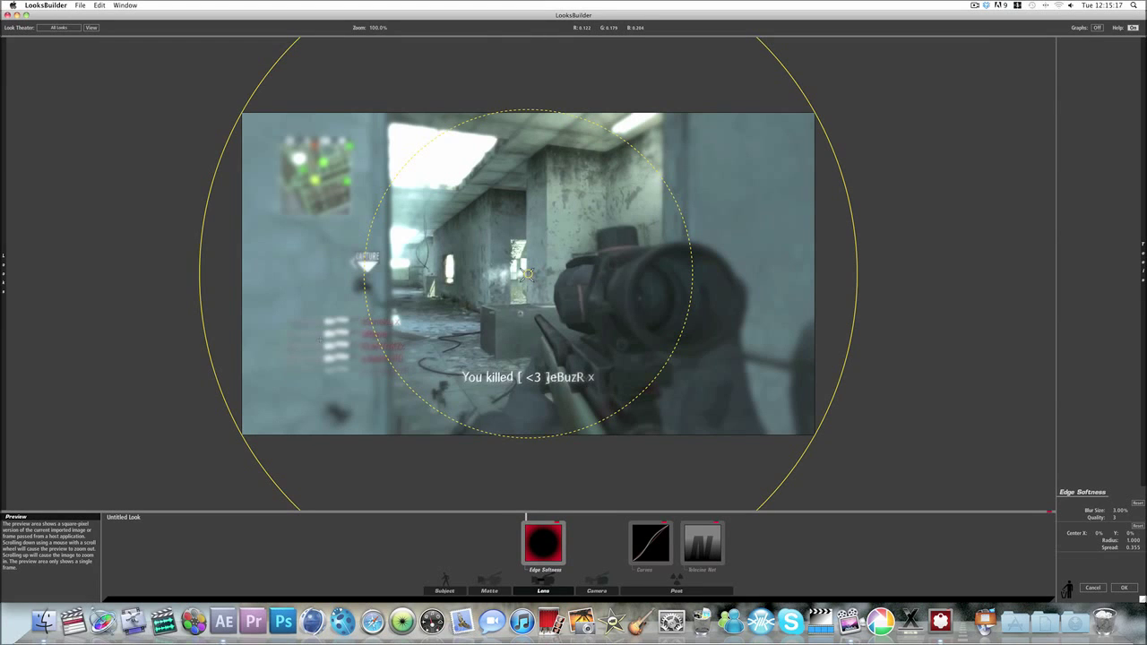
drag(221, 368, 176, 375)
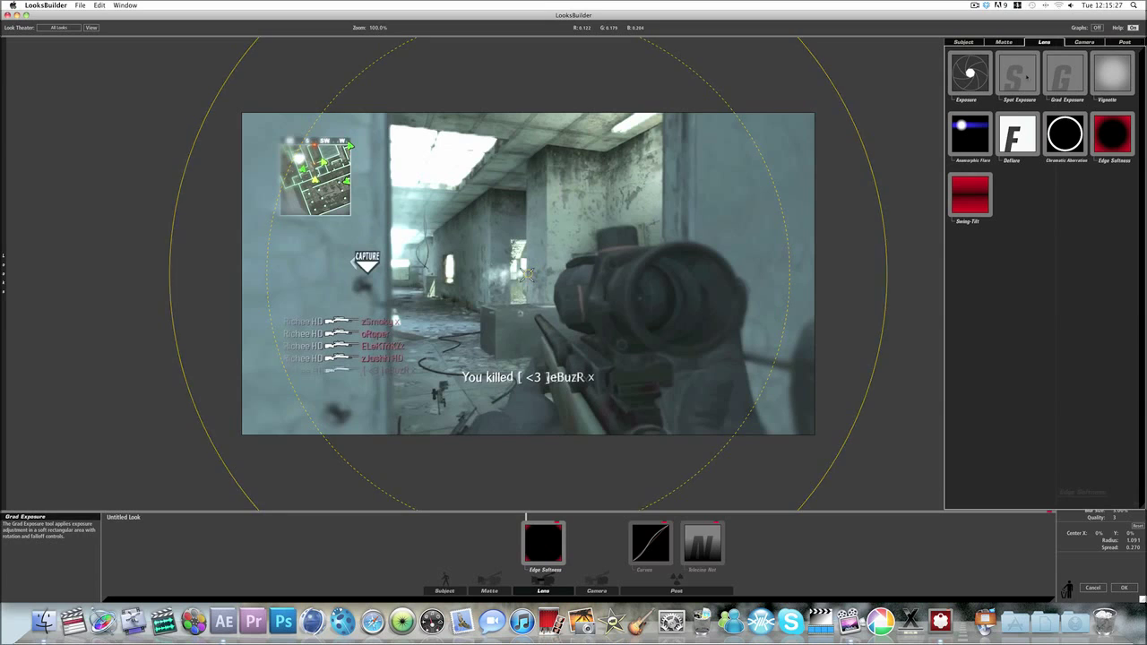
- Try the LS White 0 diffusion from the Matte category with 45% glow and -2.00 exposure compensation, and remove it from the look
click(1003, 42)
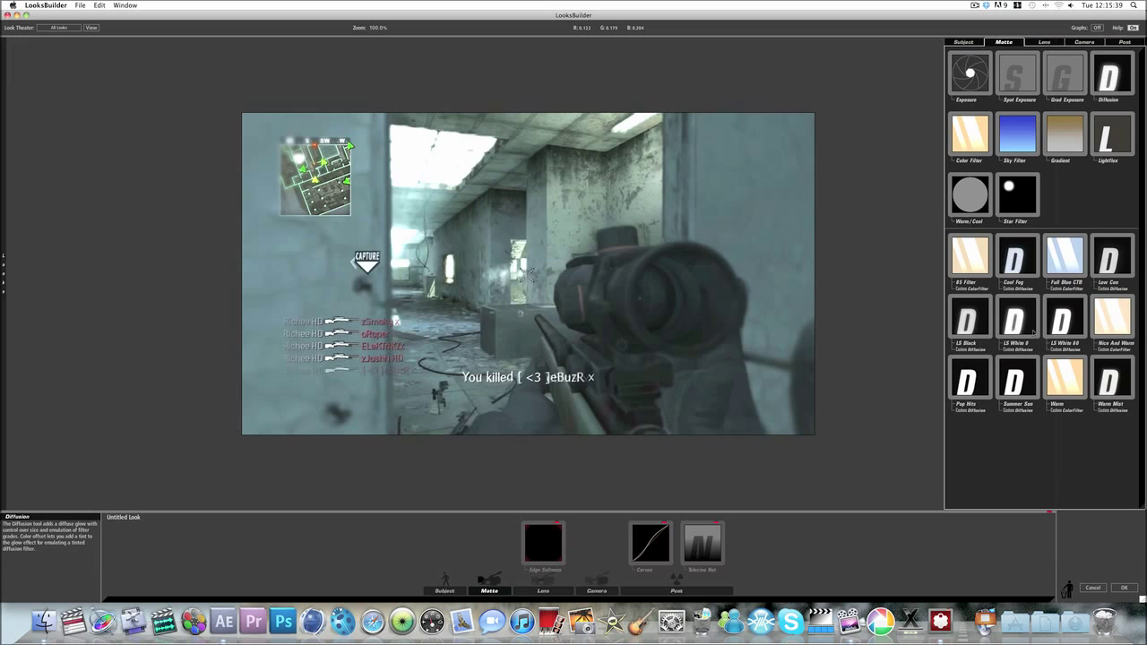
drag(1033, 330, 560, 335)
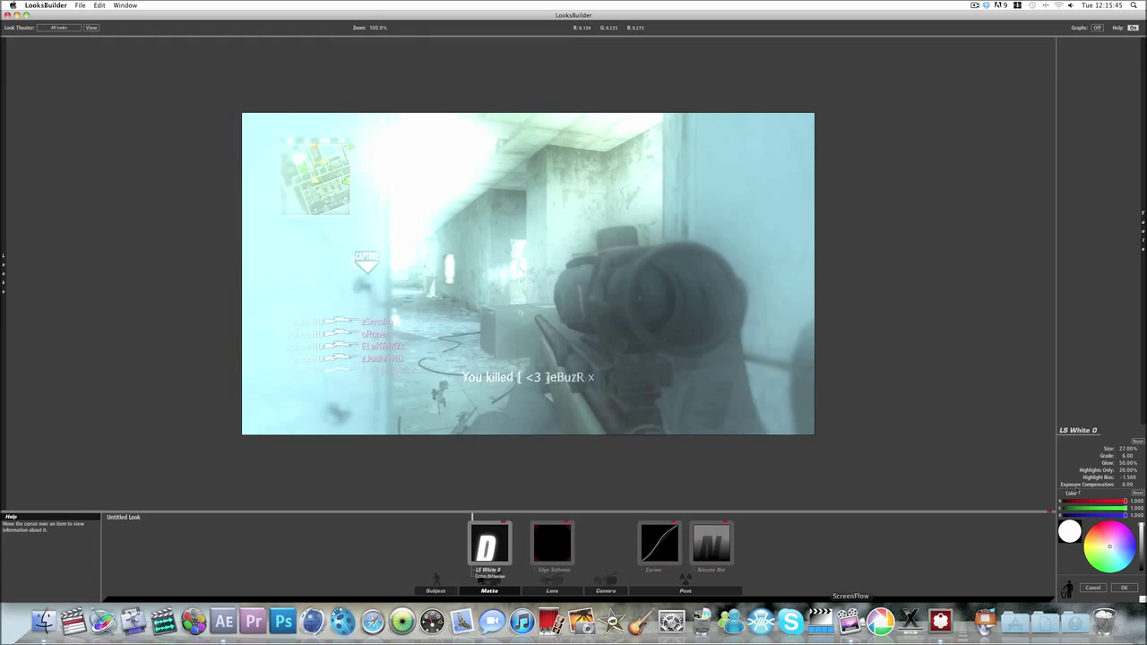
drag(1128, 485, 1085, 485)
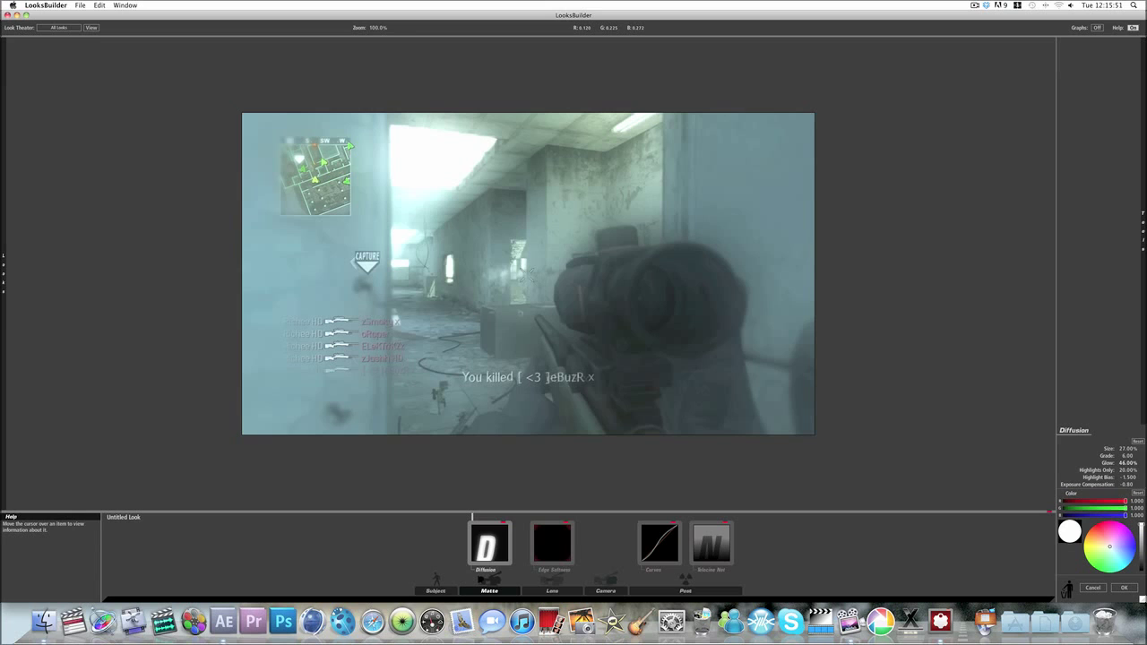
drag(1128, 463, 1034, 466)
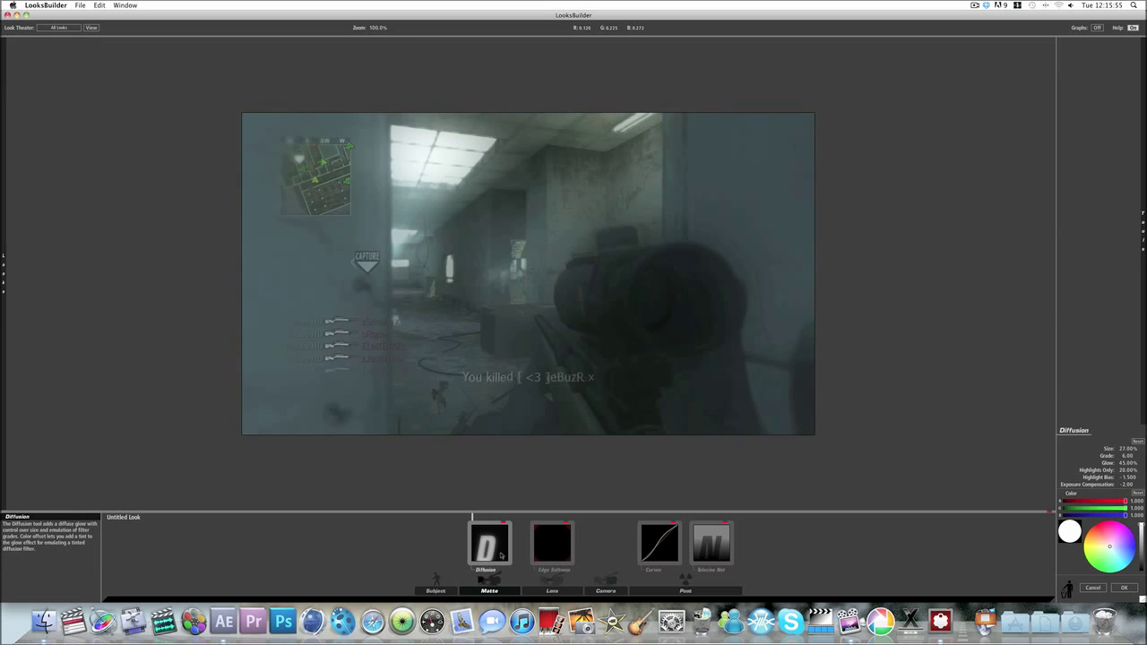
drag(489, 542, 531, 271)
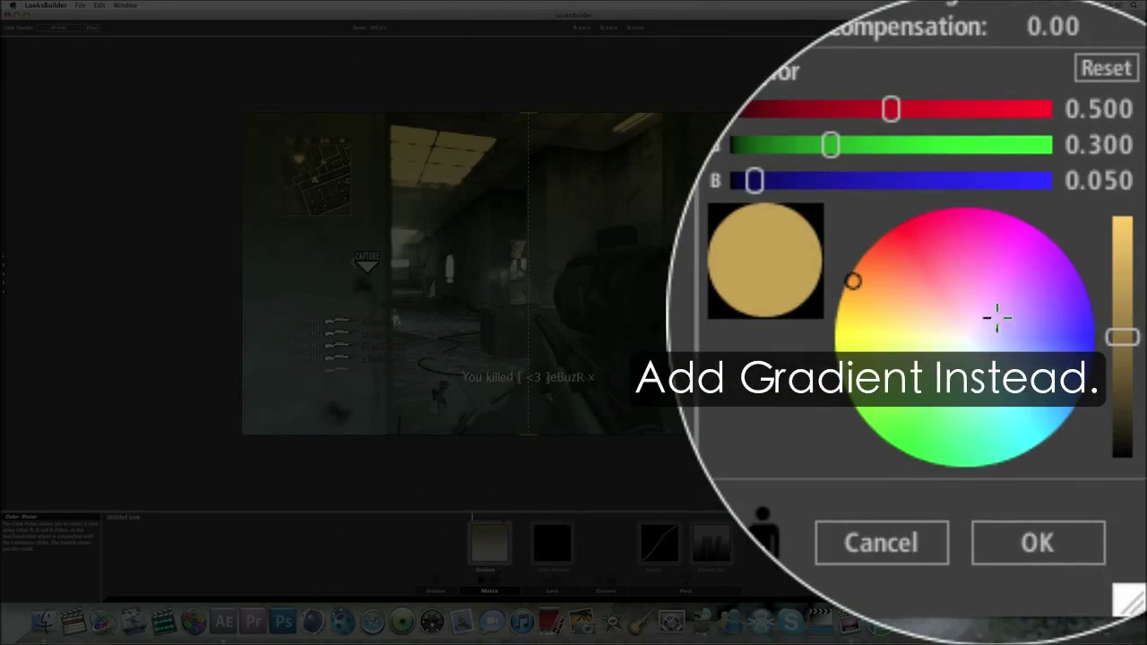
- Add a Gradient matte and tint it pale blue-violet, about R 0.398, G 0.395, B 0.500
drag(997, 318, 1024, 327)
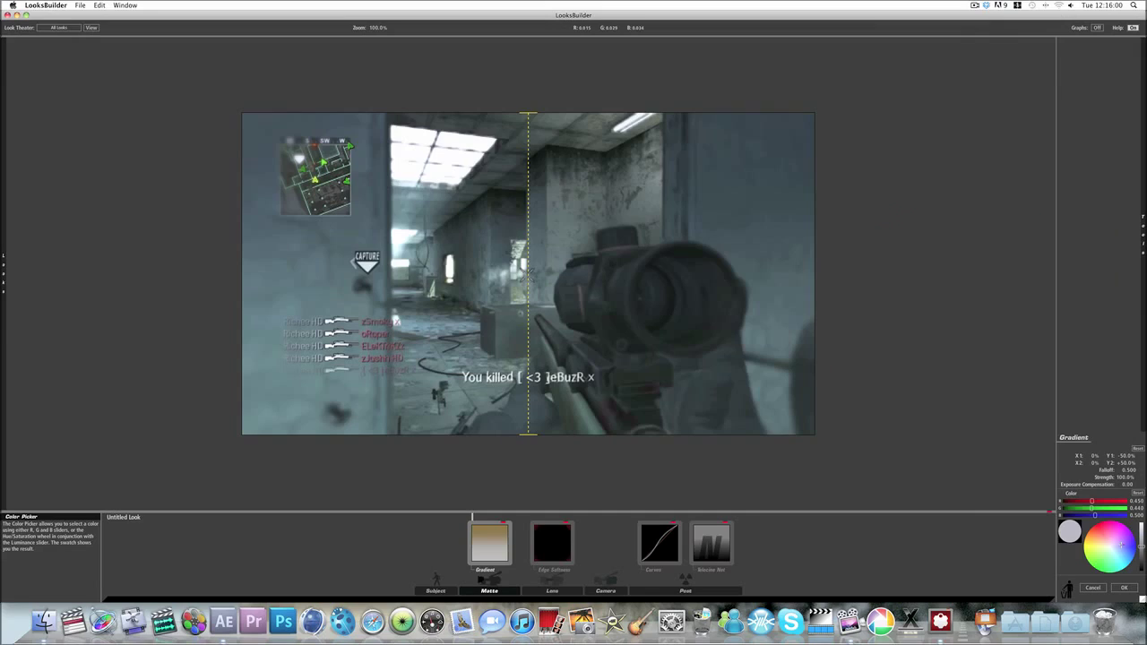
mouse_move(1124, 546)
mouse_down()
mouse_move(1138, 546)
mouse_move(1119, 524)
mouse_move(1089, 563)
mouse_move(1117, 553)
mouse_up()
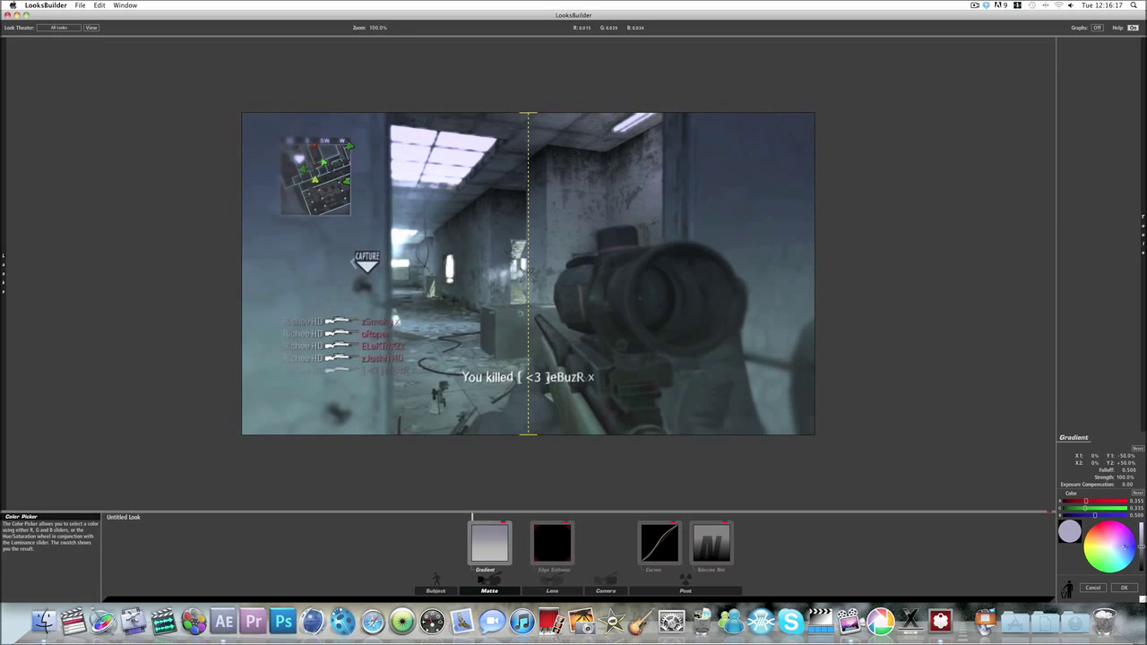
drag(1127, 545, 1123, 546)
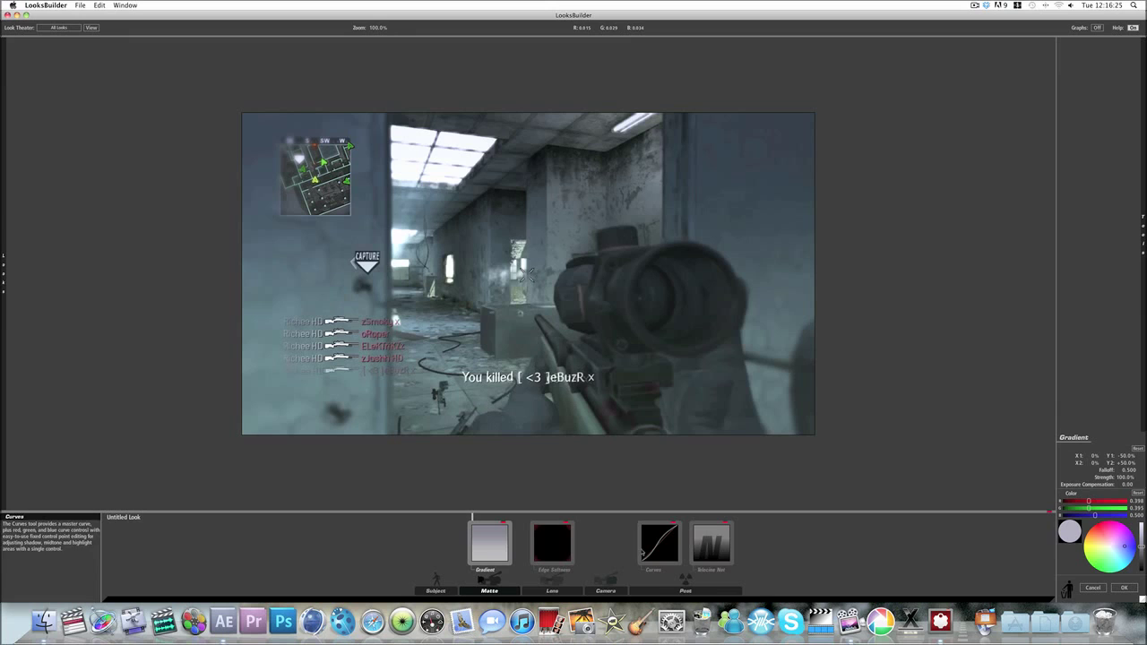
- Shape the blue channel of the Curves tool, lifting its shadows and lowering its midtones and highlights
click(722, 557)
click(659, 543)
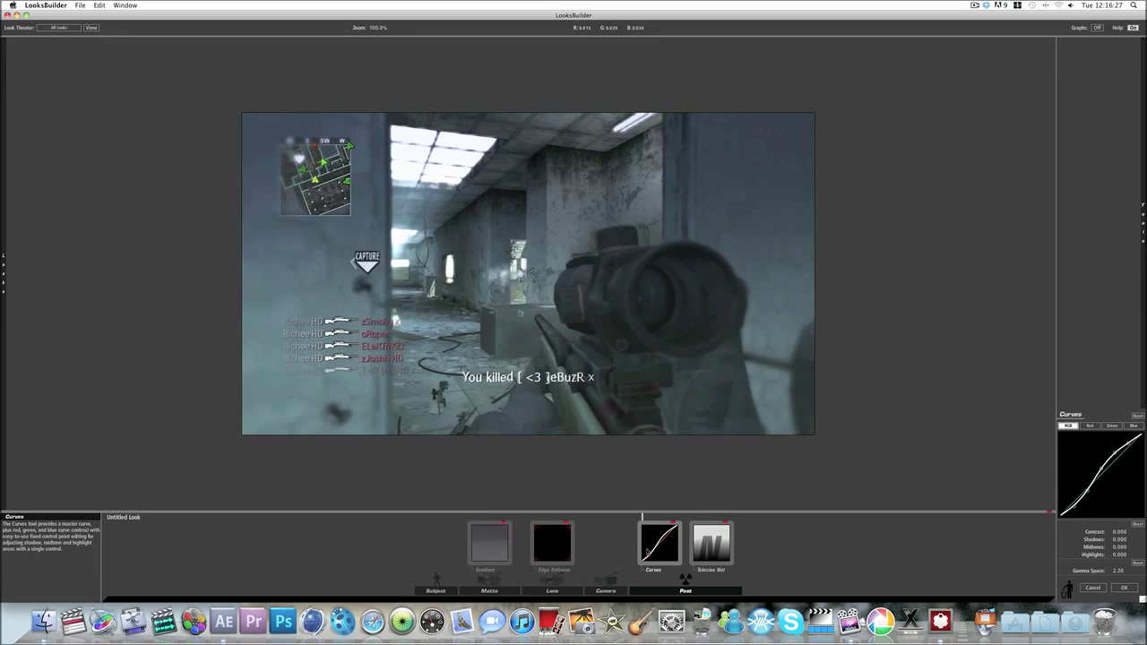
click(1091, 426)
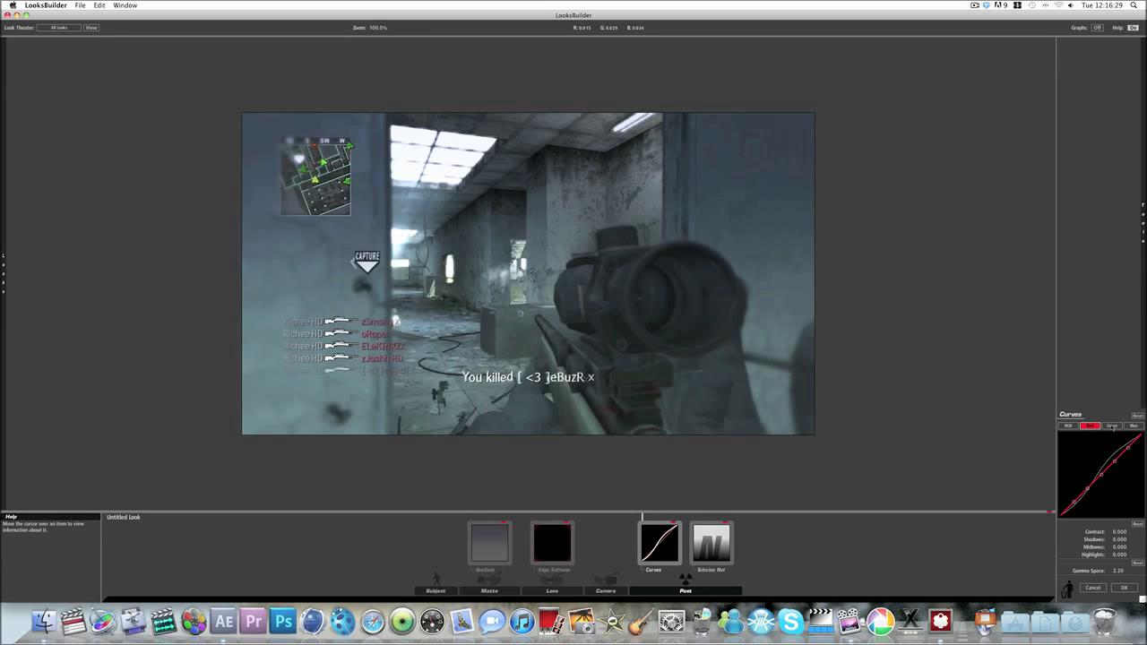
click(1113, 426)
click(1135, 427)
drag(1128, 450, 1071, 490)
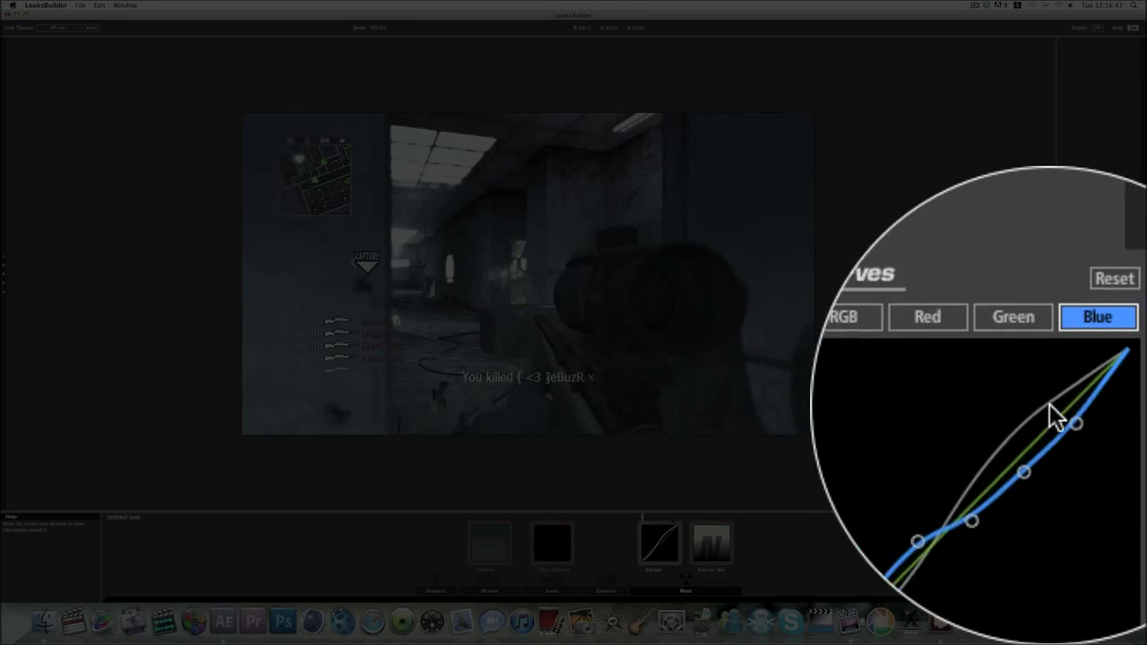
- Raise the red channel curve above the diagonal from the shadows through the midtones to the highlights
click(1089, 408)
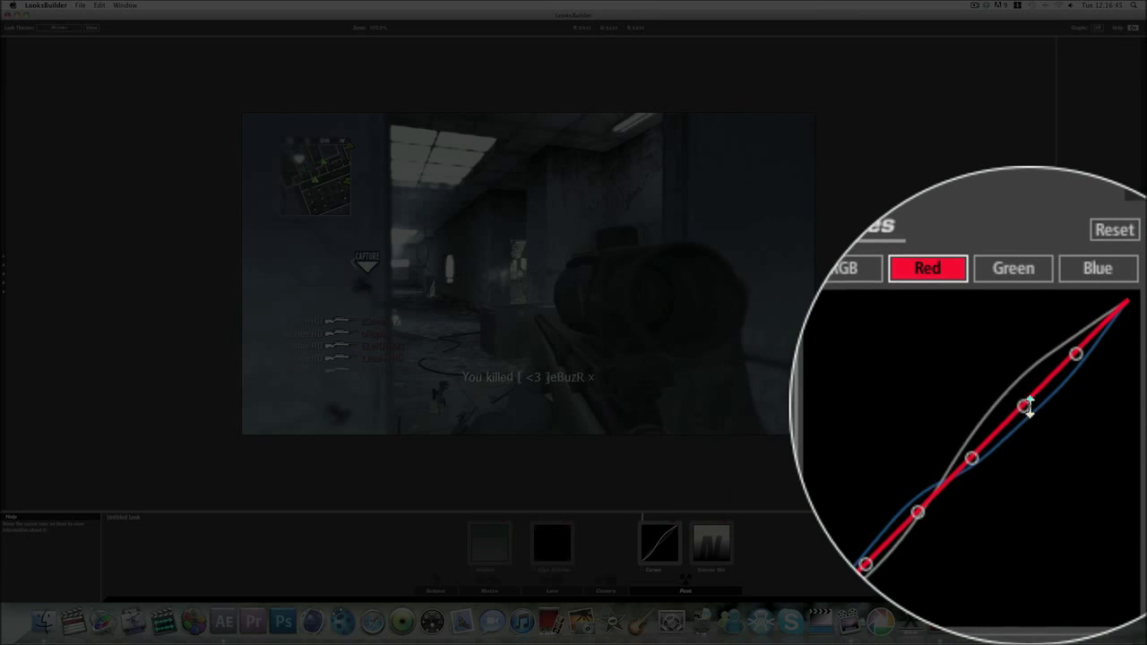
drag(1023, 424, 1026, 408)
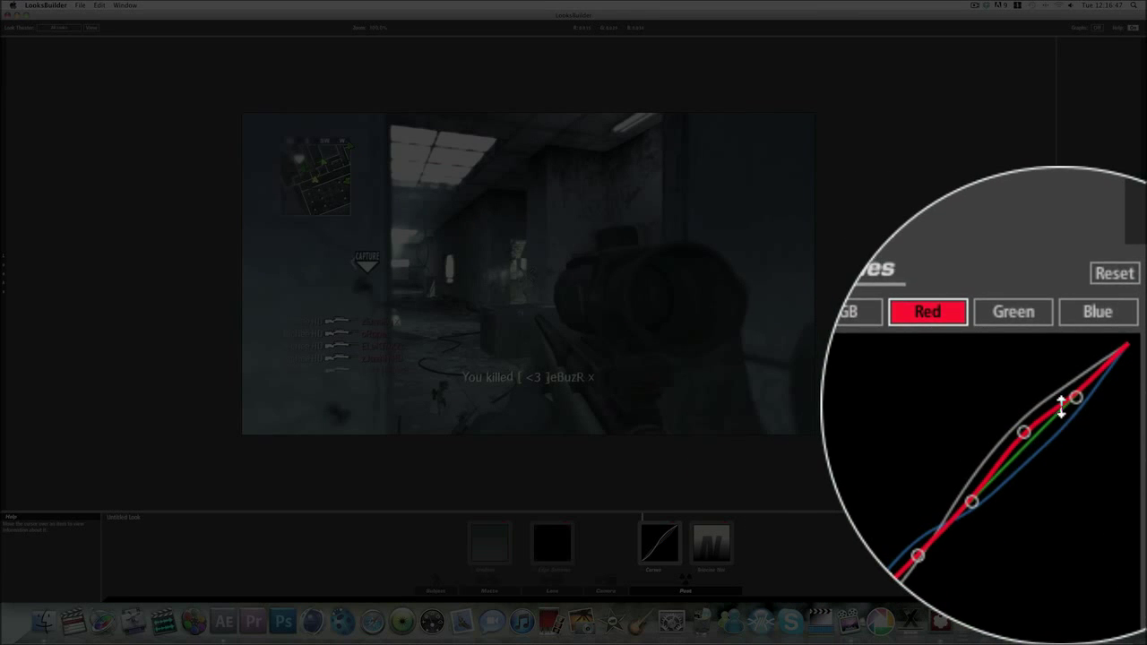
drag(1076, 371, 1076, 354)
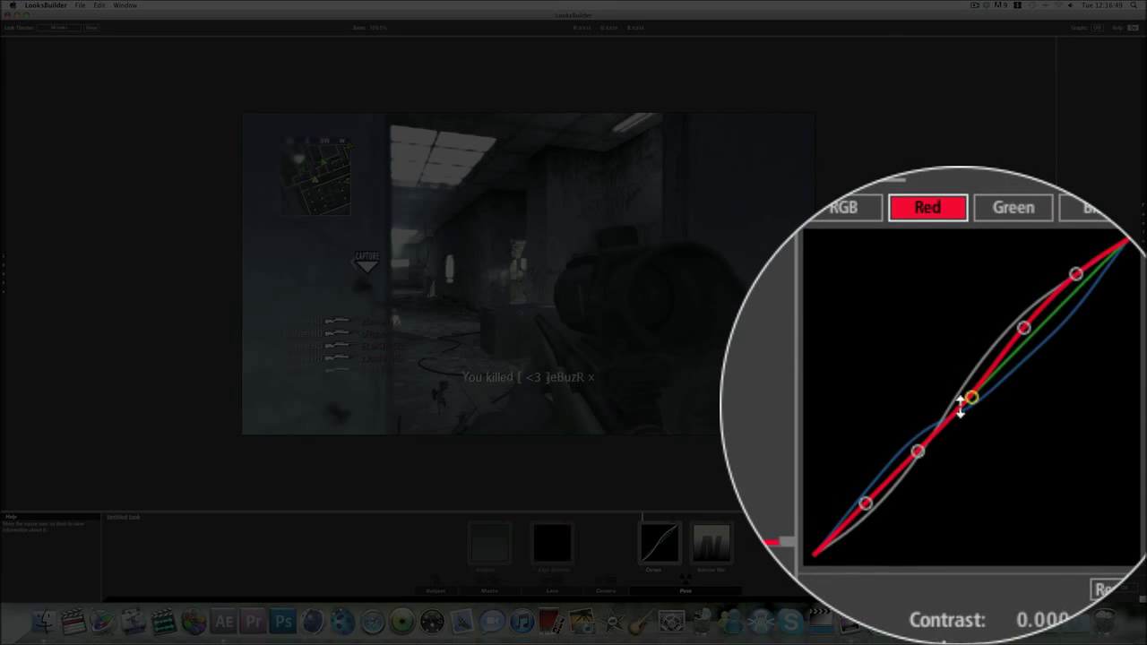
drag(966, 401, 973, 364)
mouse_move(918, 405)
mouse_down()
mouse_move(909, 397)
mouse_move(913, 406)
mouse_up()
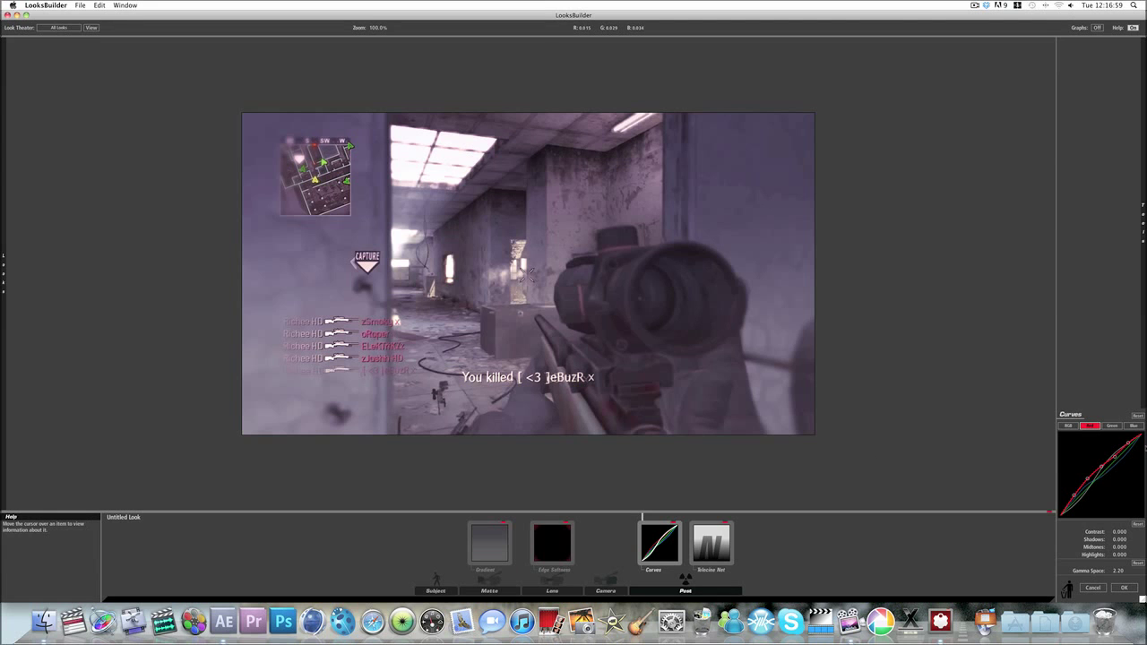
- Raise the green channel curve above the diagonal in the highlights, midtones and shadows
click(1117, 428)
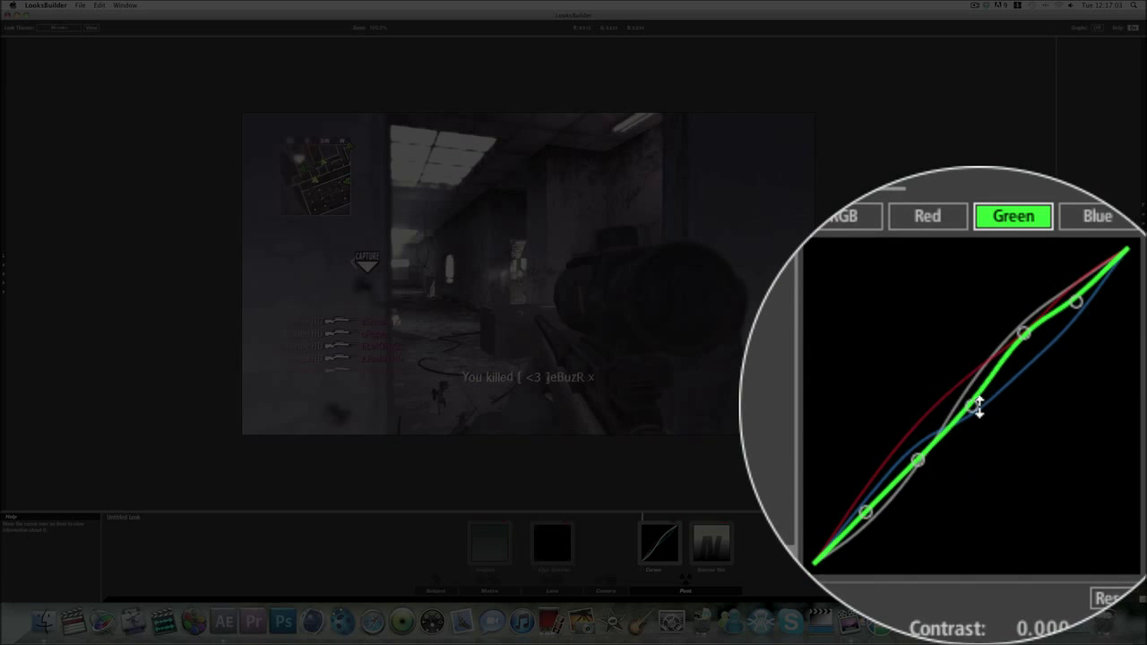
drag(917, 452, 914, 405)
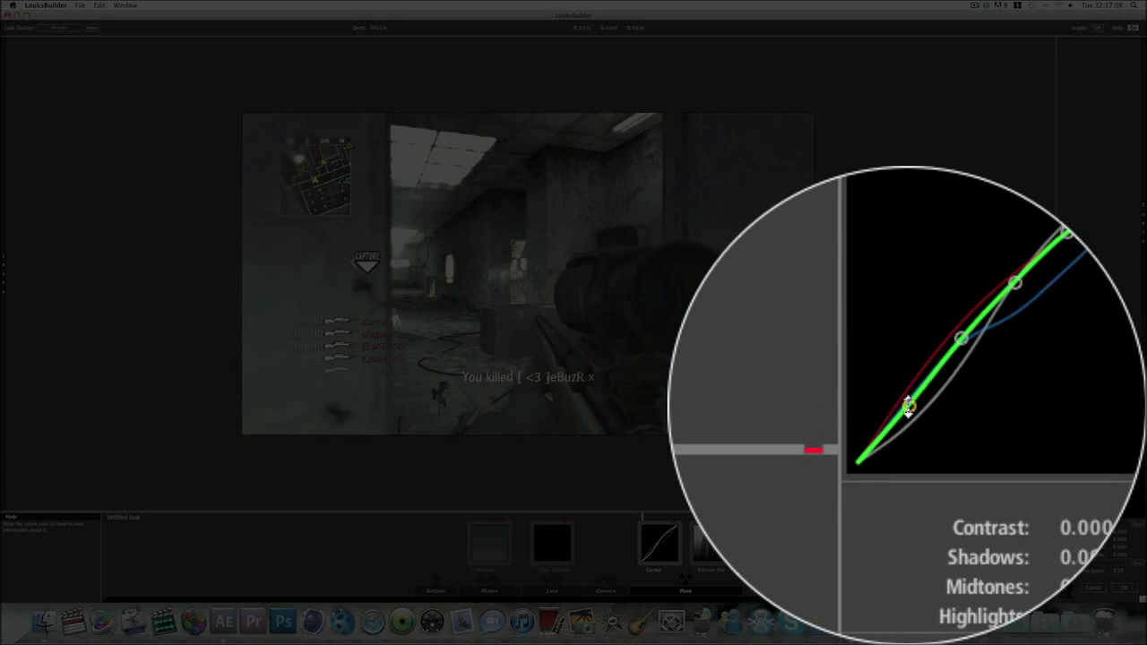
drag(908, 406, 908, 403)
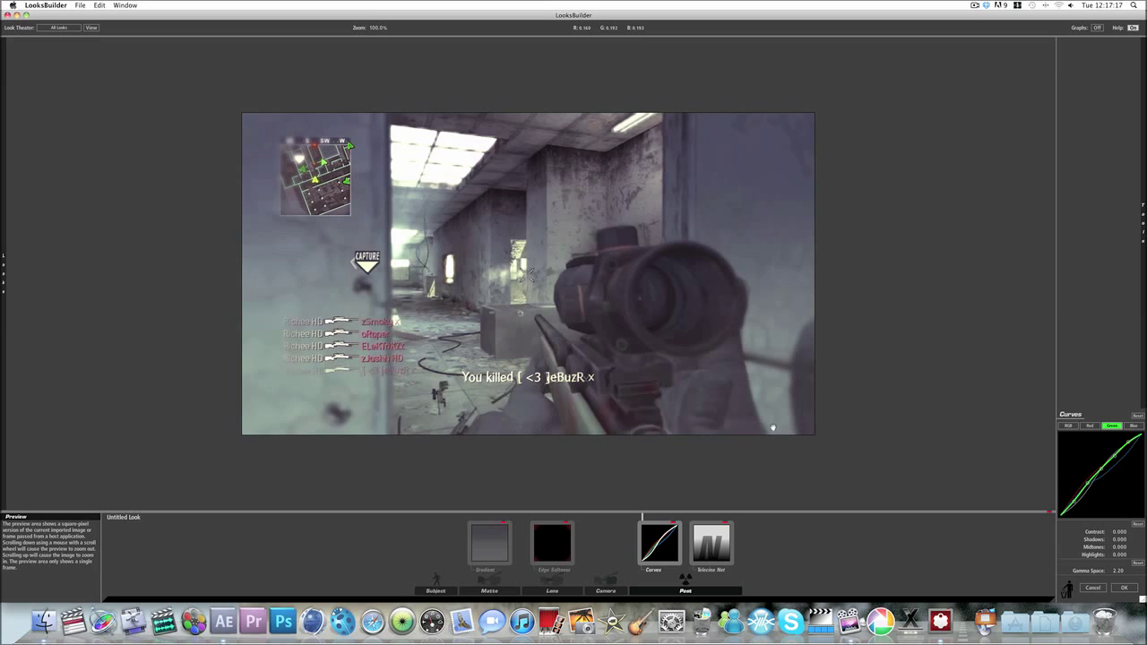
- Add the 3-Way Color Corrector from the Subject category and set its highlight color to about R 3.104, G 3.652, B 4.479
mouse_move(1140, 267)
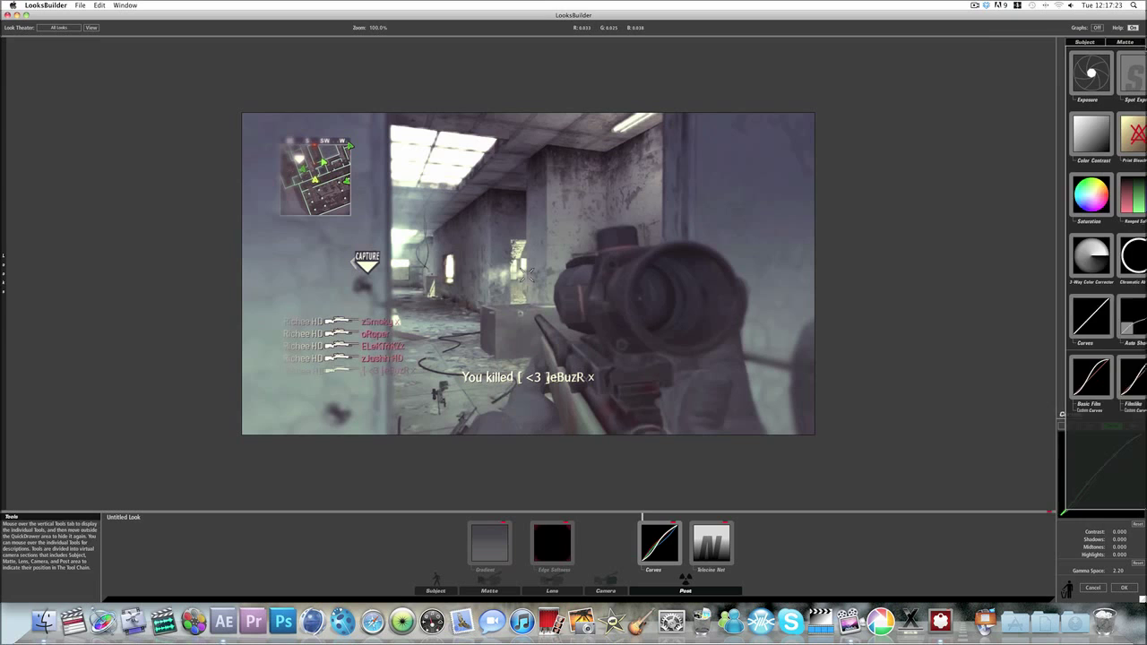
click(965, 43)
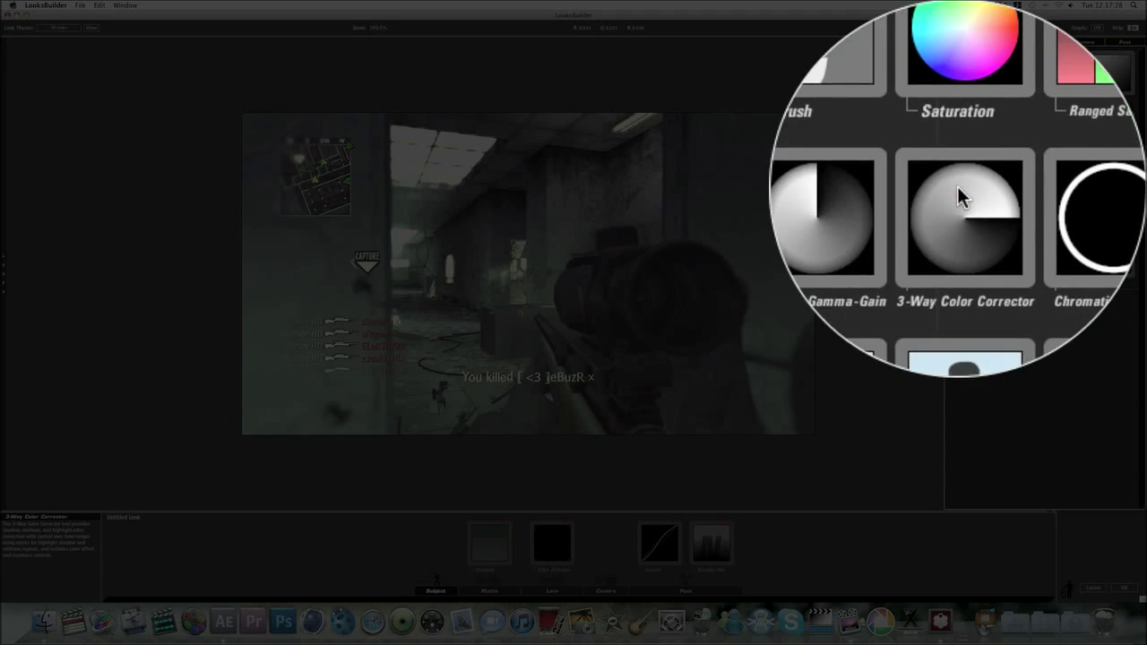
drag(1064, 196, 739, 188)
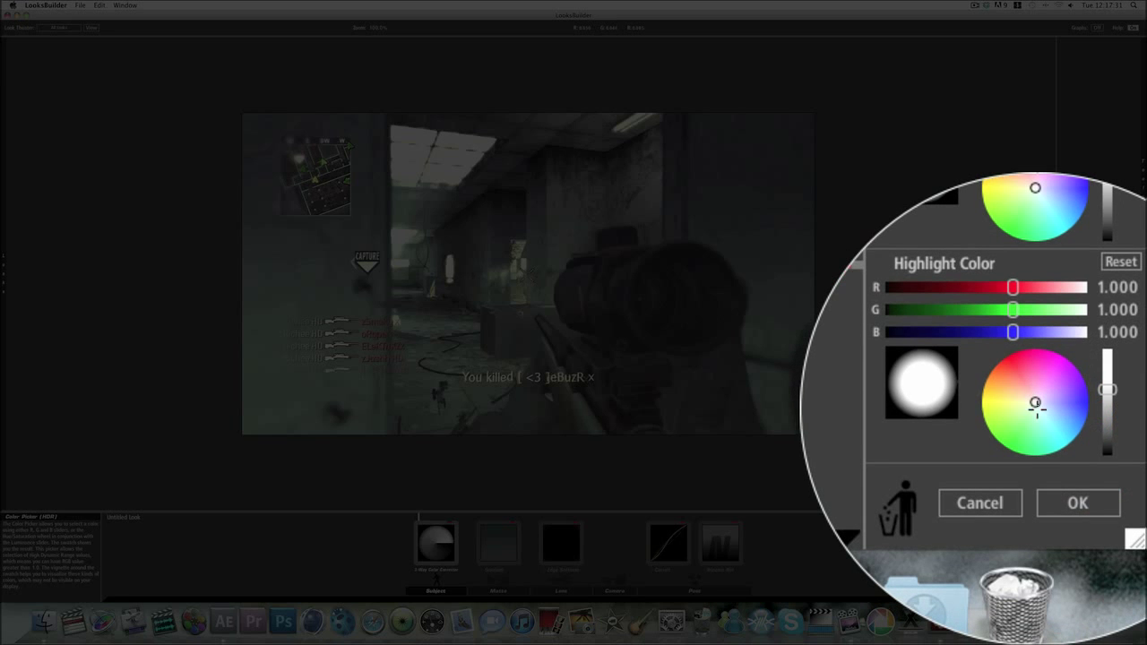
drag(1035, 404, 1119, 410)
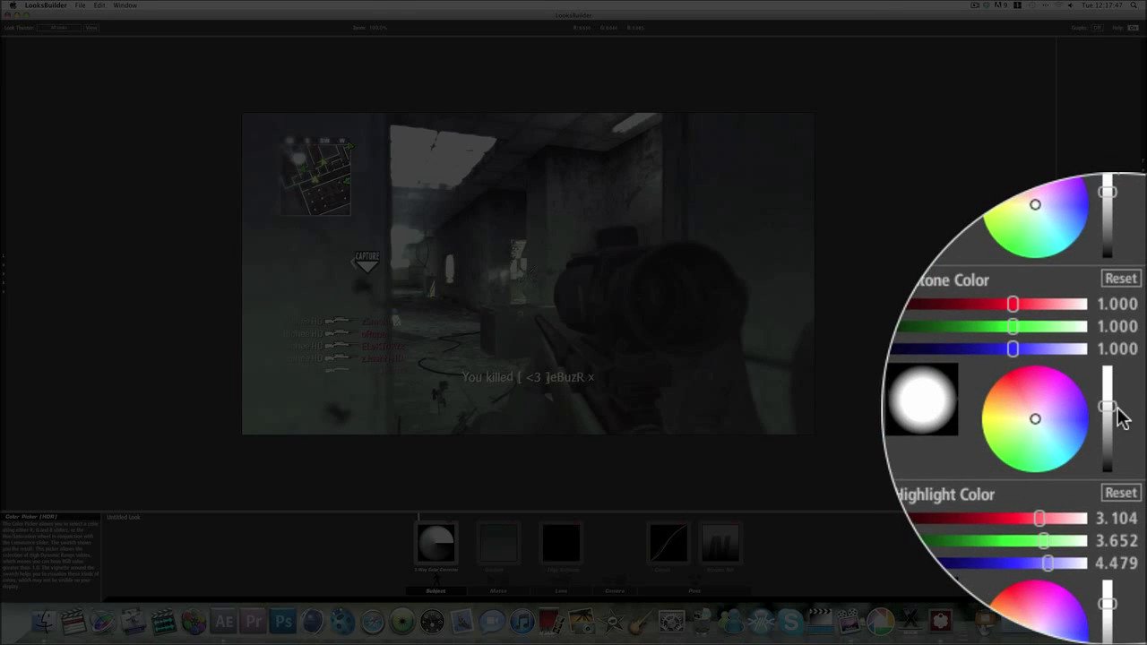
- Tint the shadows to about R 1.222, G 1.176, B 1.406 and the midtones to about R 2.401, G 0.936, B 0.917, and accept the look
drag(1112, 411, 1120, 415)
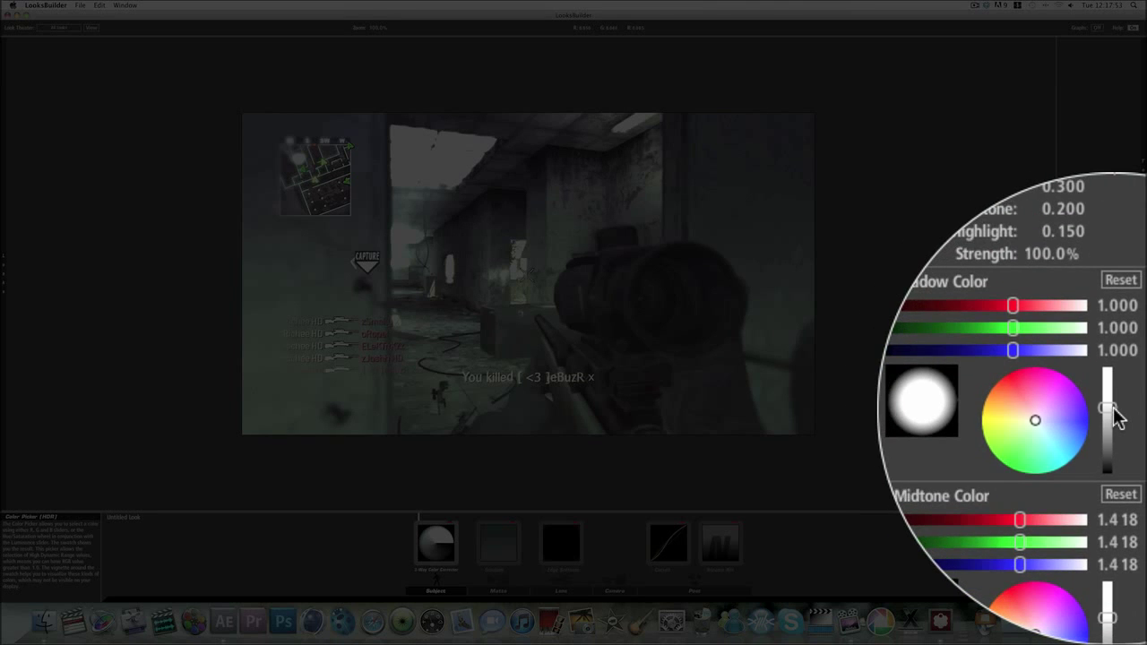
drag(1115, 414, 1136, 416)
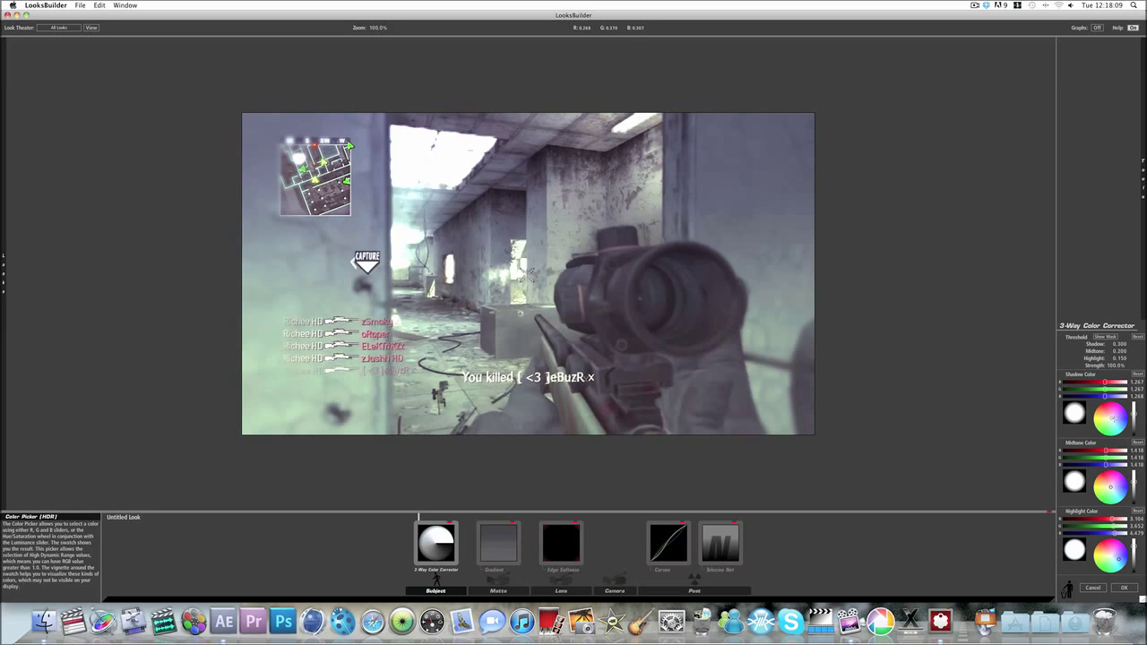
drag(1114, 419, 1115, 411)
drag(1110, 487, 1109, 484)
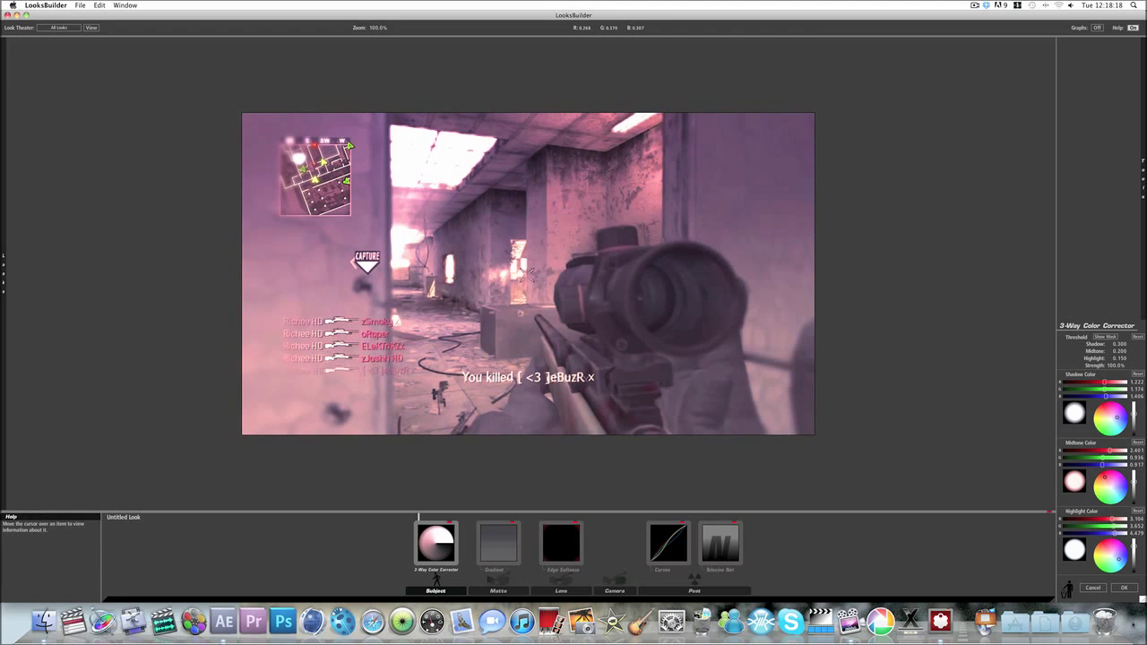
click(1125, 588)
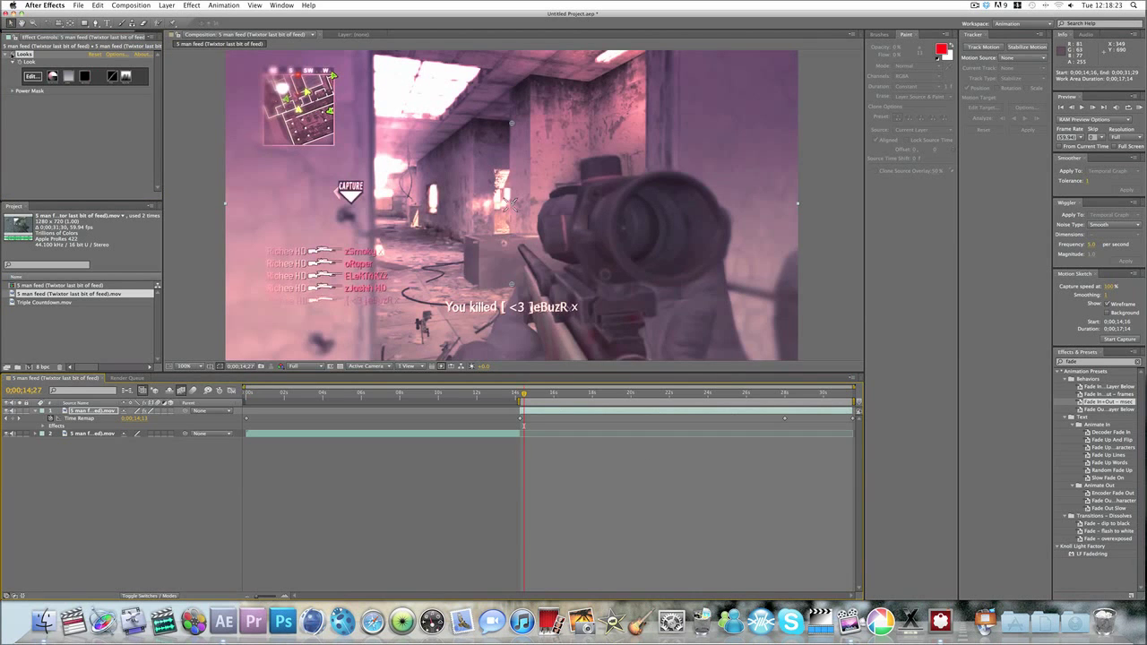
- Compare the clip with and without the Looks effect by switching the effect off and on repeatedly
click(12, 55)
click(12, 55)
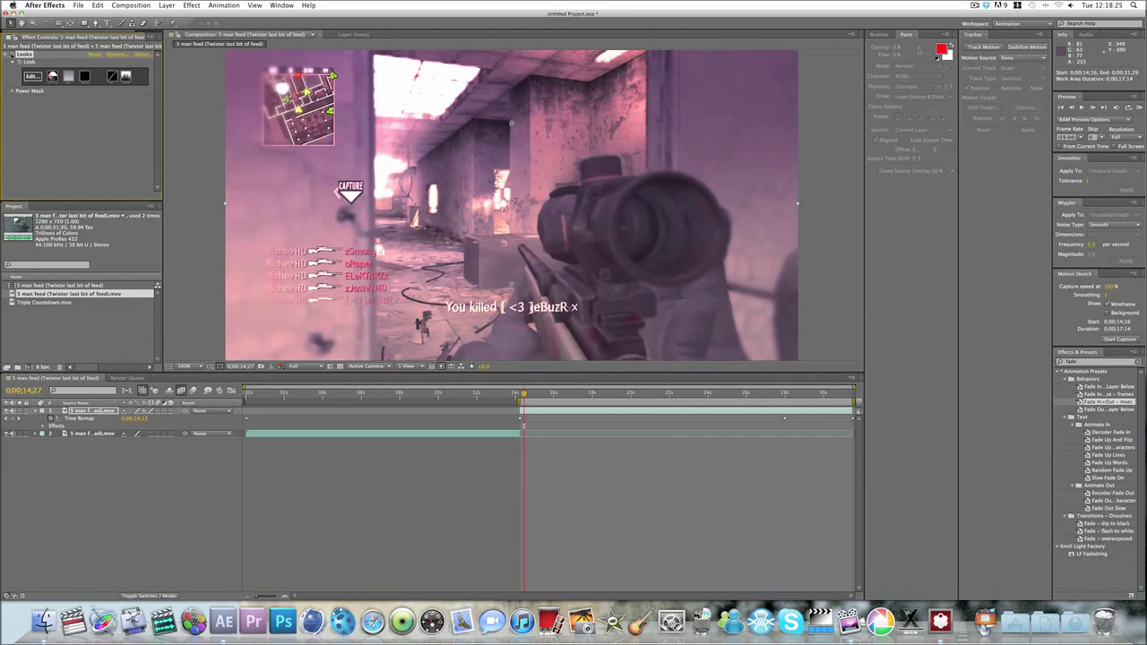
click(12, 55)
click(12, 55)
click(12, 55)
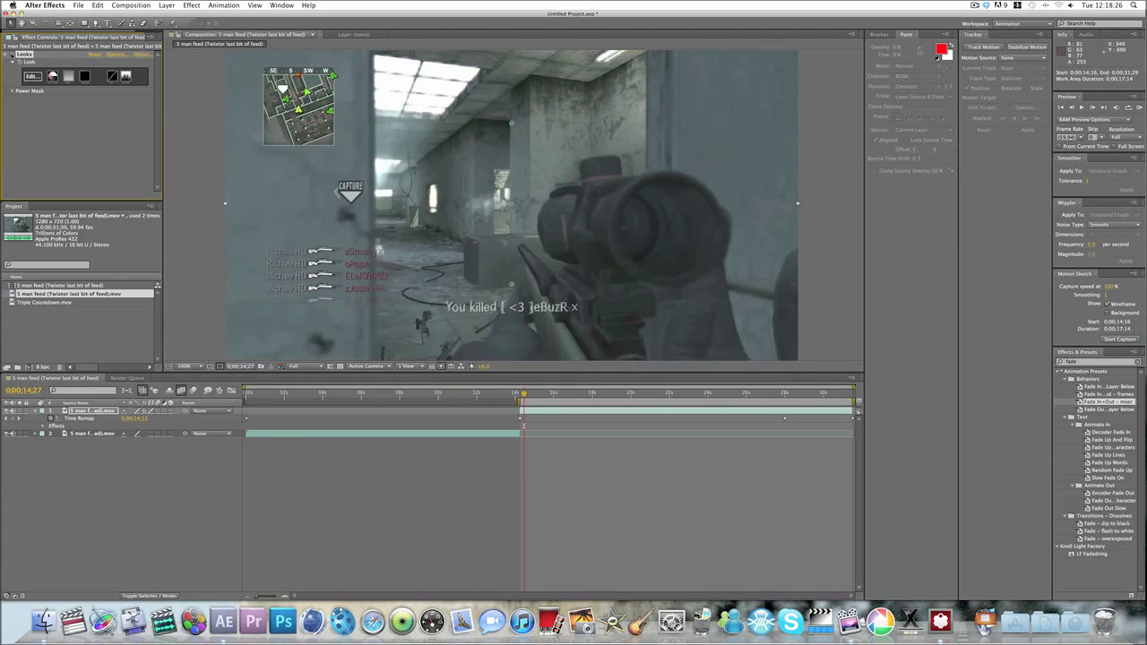
click(12, 55)
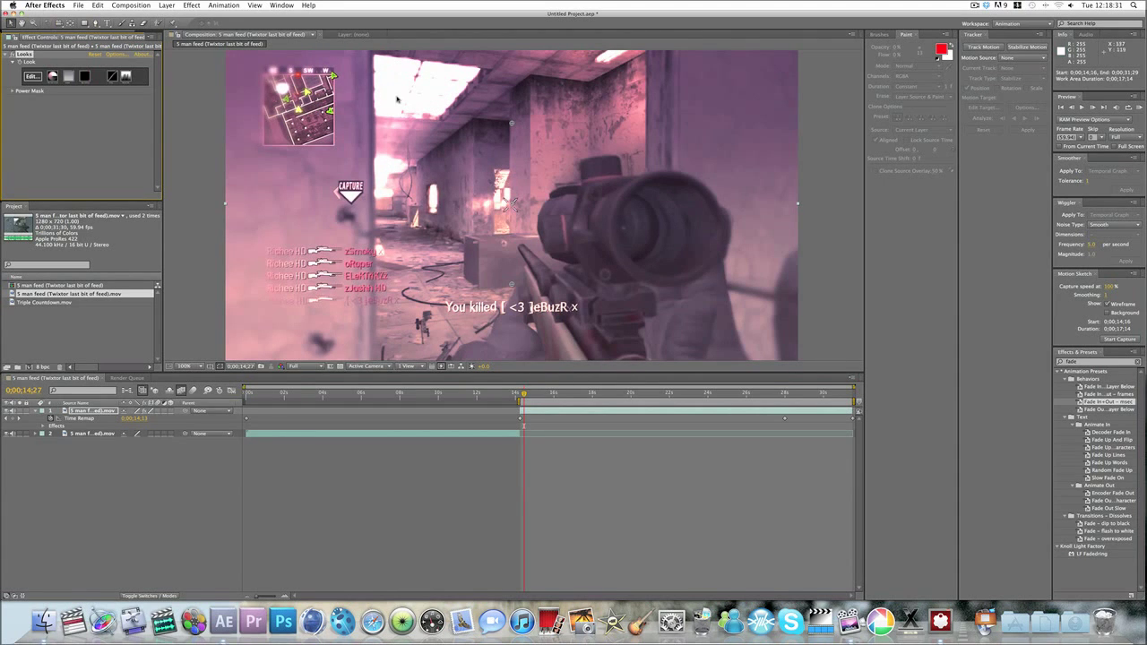
click(12, 55)
click(11, 55)
click(11, 55)
click(12, 54)
click(11, 55)
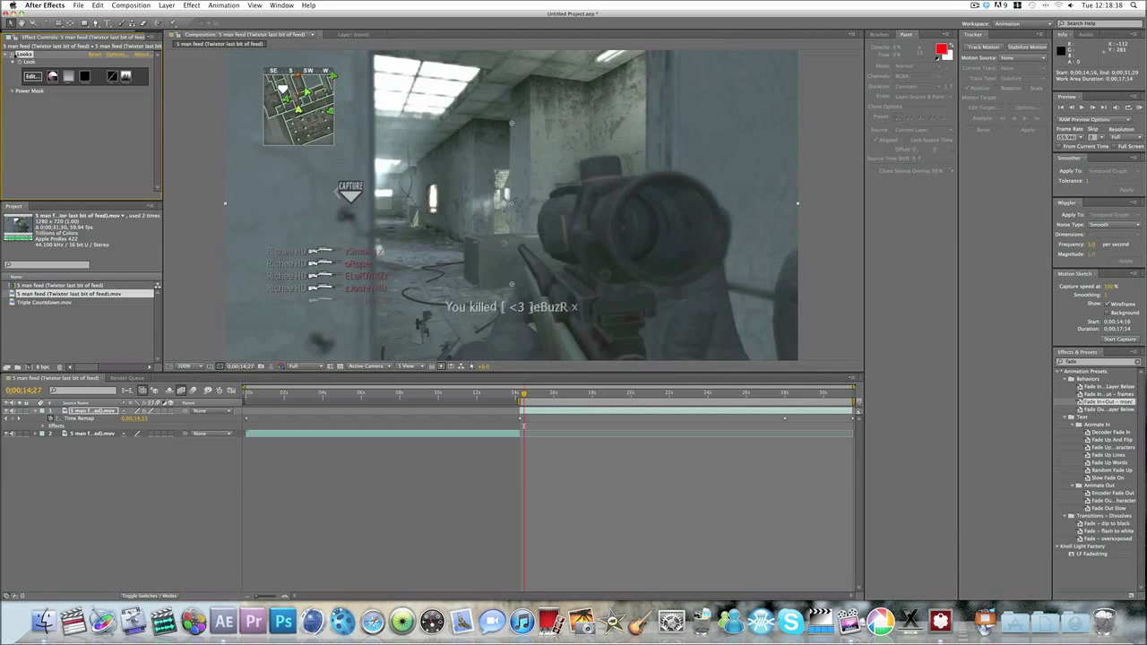
click(12, 55)
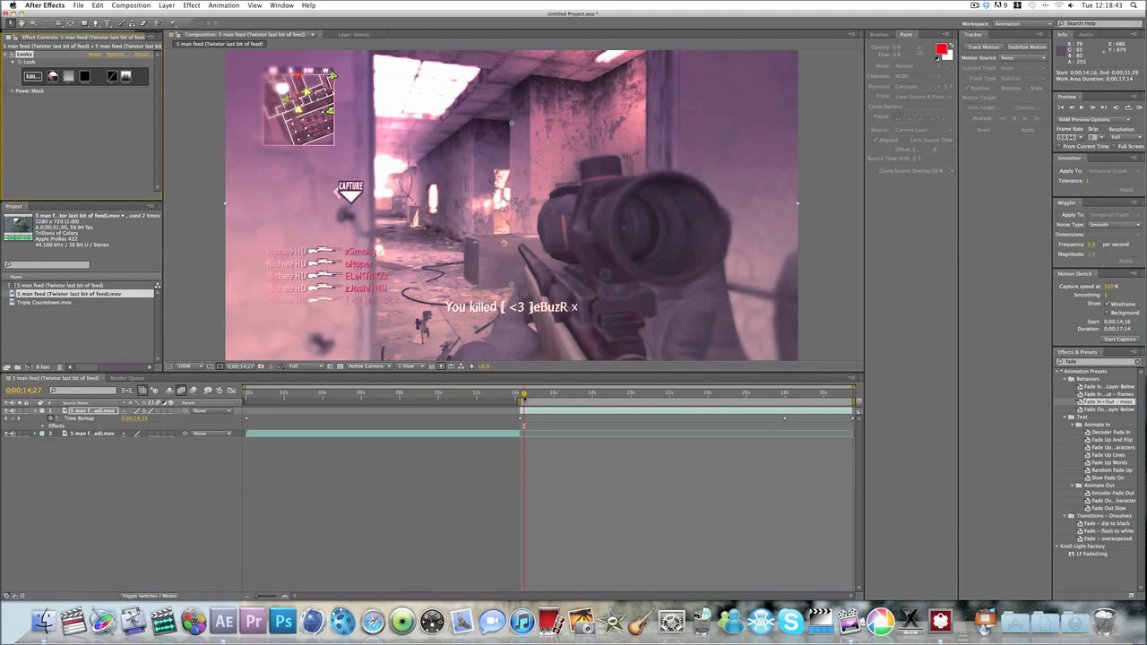
- Place Triple Countdown.mov in the timeline between the two gameplay layers and show the frame at 0;00;07;32
drag(523, 395, 574, 407)
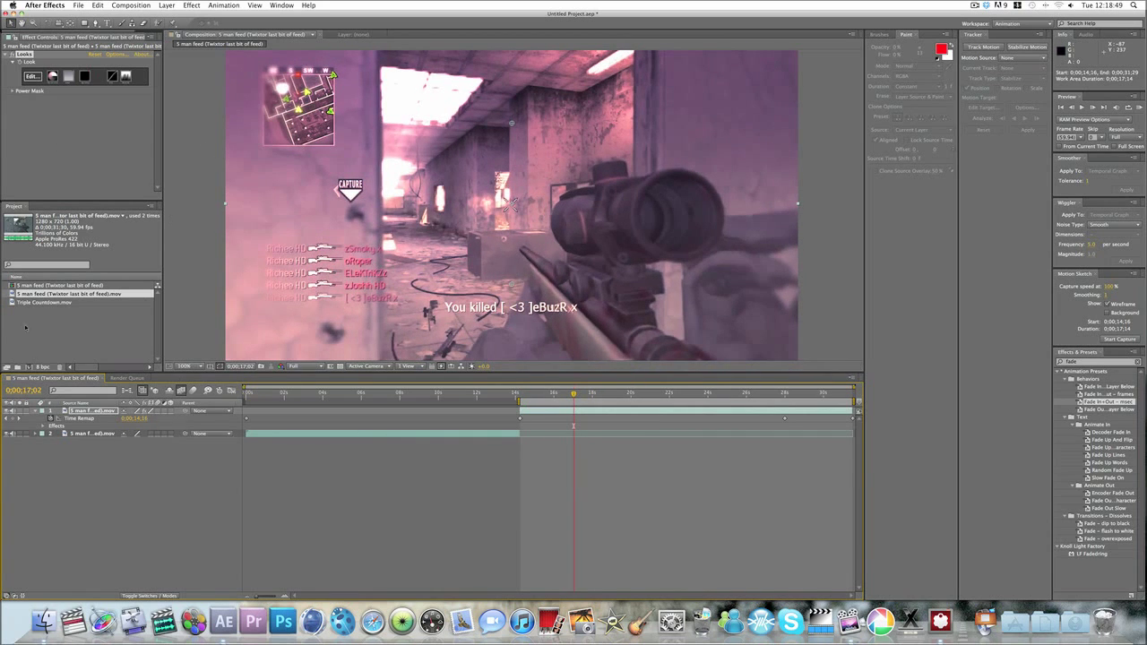
click(19, 303)
drag(20, 303, 272, 419)
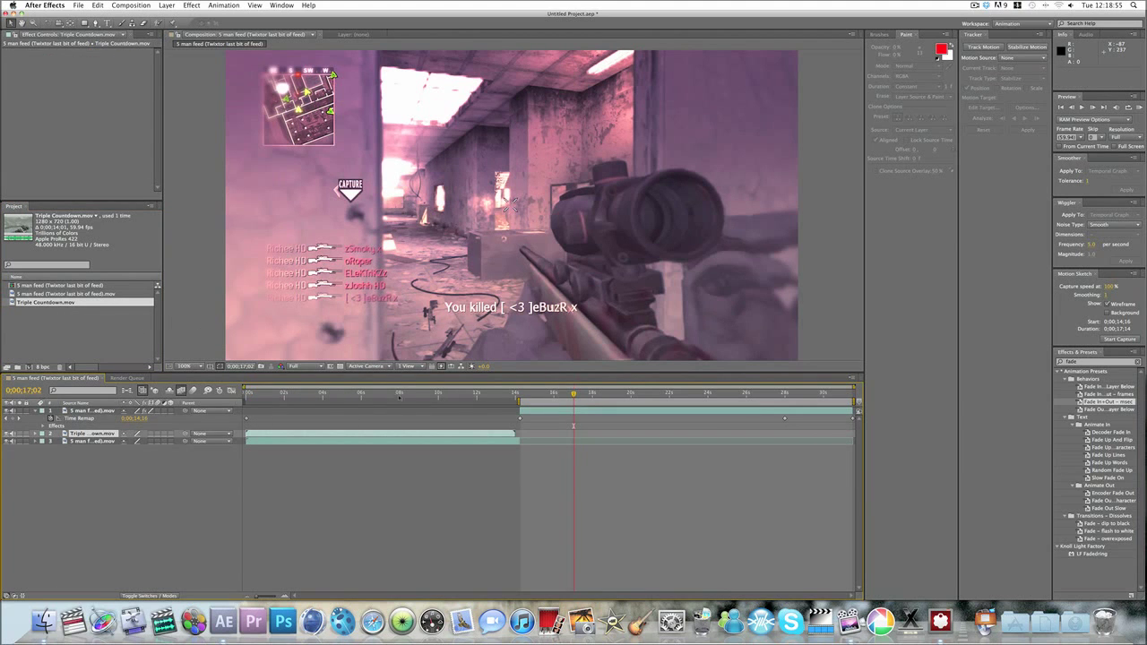
drag(399, 395, 391, 395)
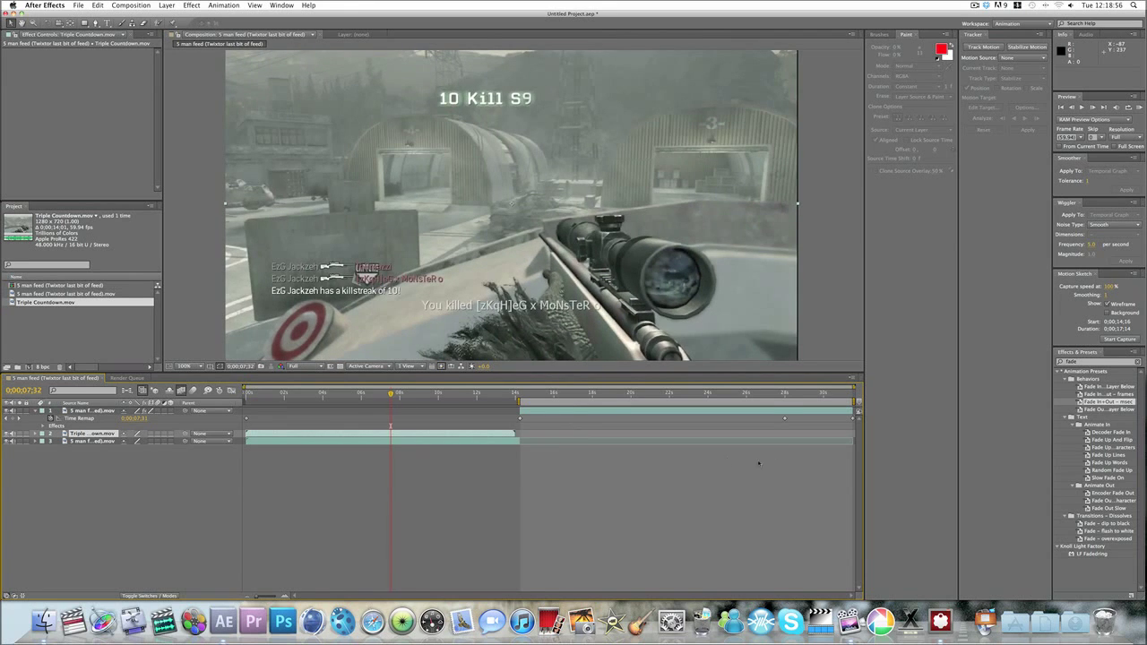
- Save the project to the Desktop as "tut" and copy the Looks effect from the graded gameplay layer
click(535, 410)
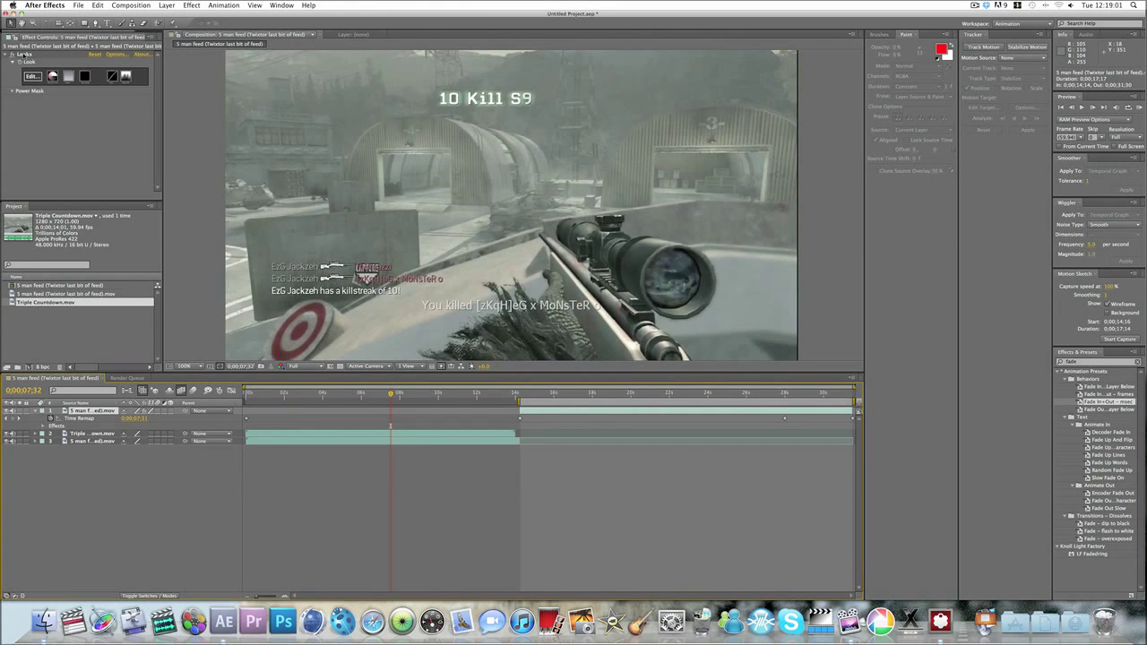
click(23, 54)
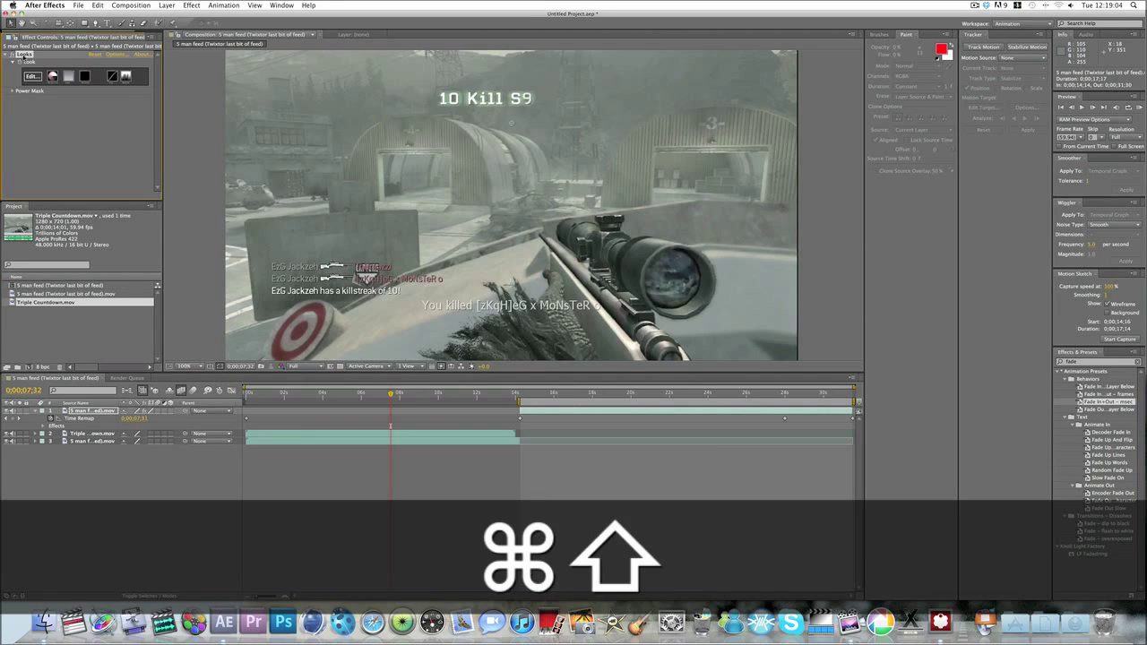
key(super+shift+s)
text(tut)
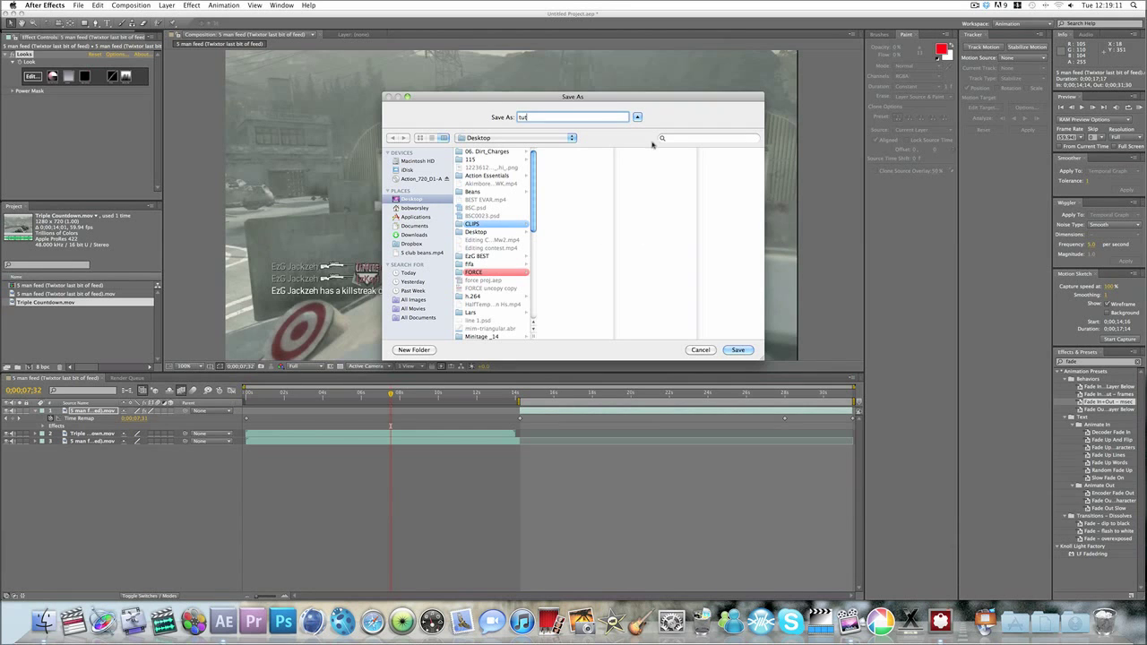
click(737, 350)
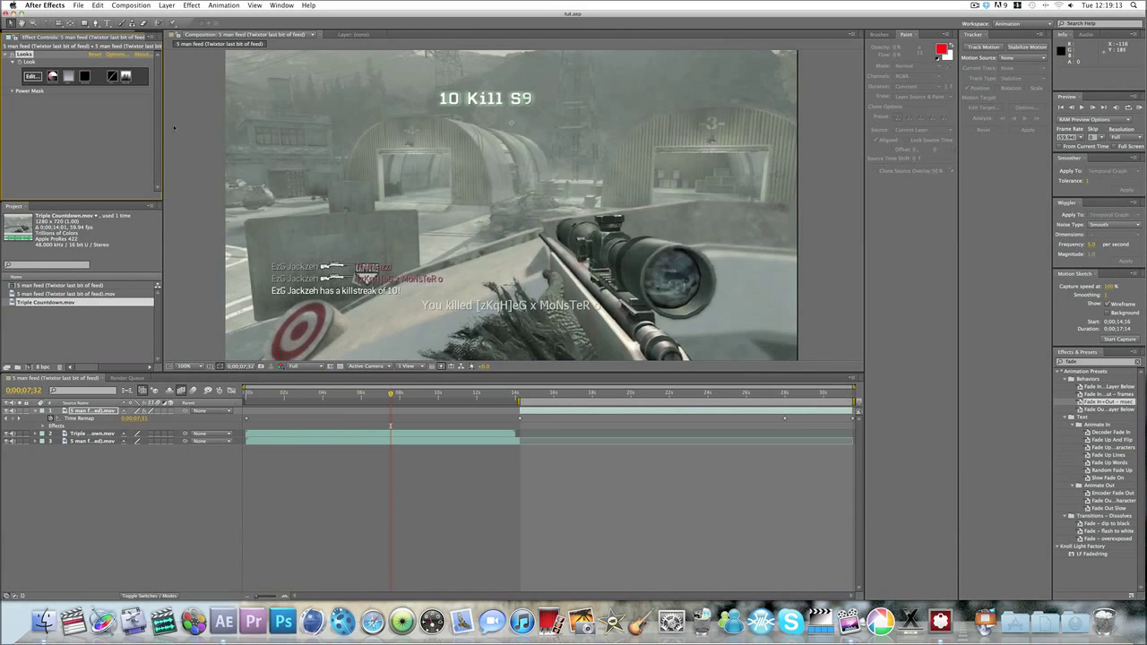
key(super+c)
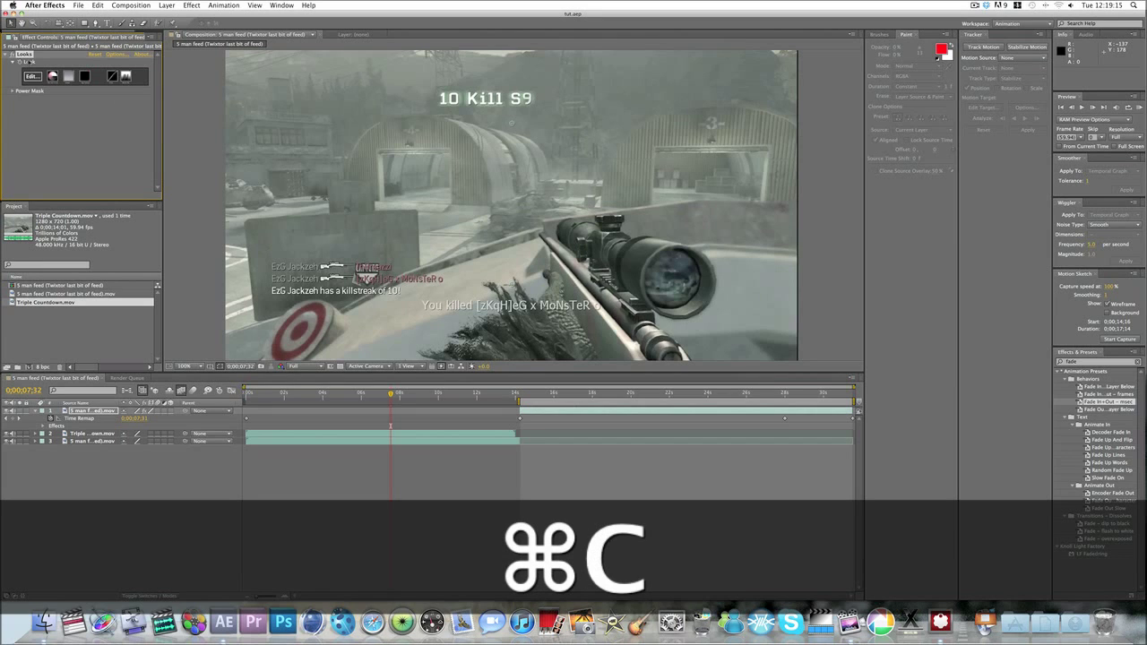
- Delete the gameplay layer beneath Triple Countdown.mov, select the Triple Countdown.mov layer and save the project
click(385, 434)
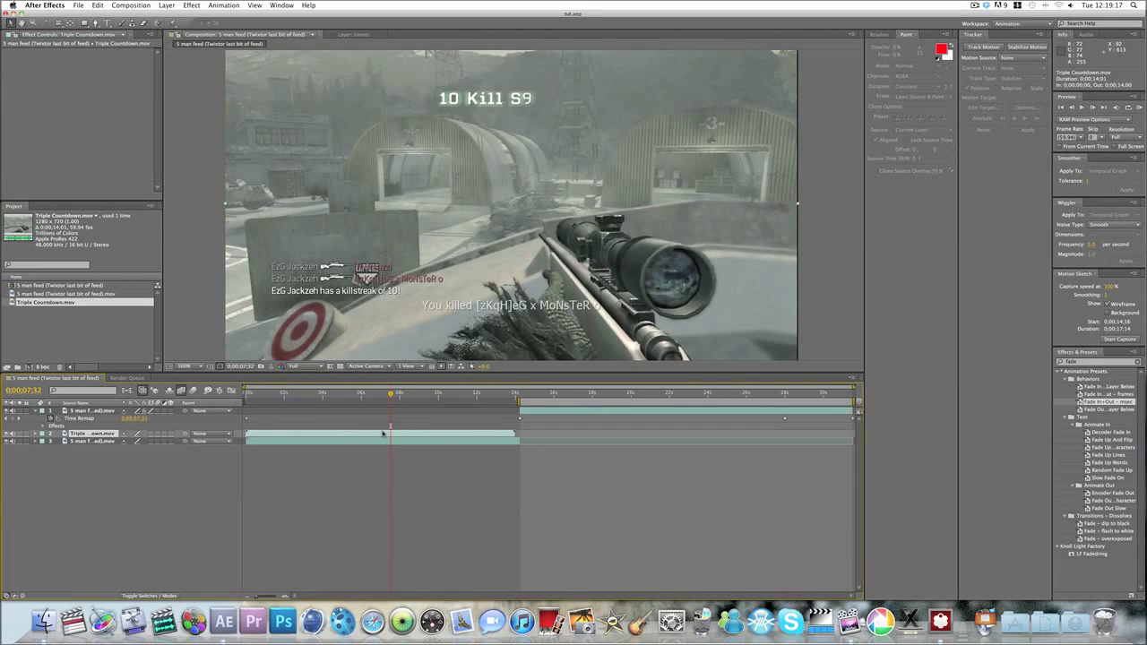
key(super)
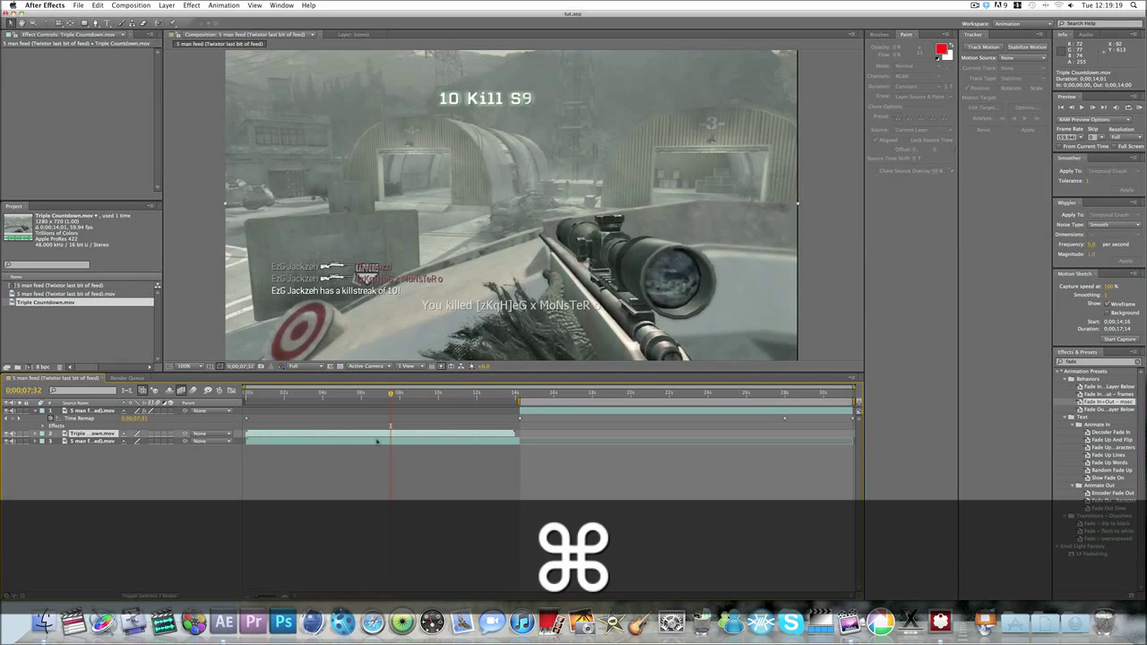
super+click(372, 443)
key(Delete)
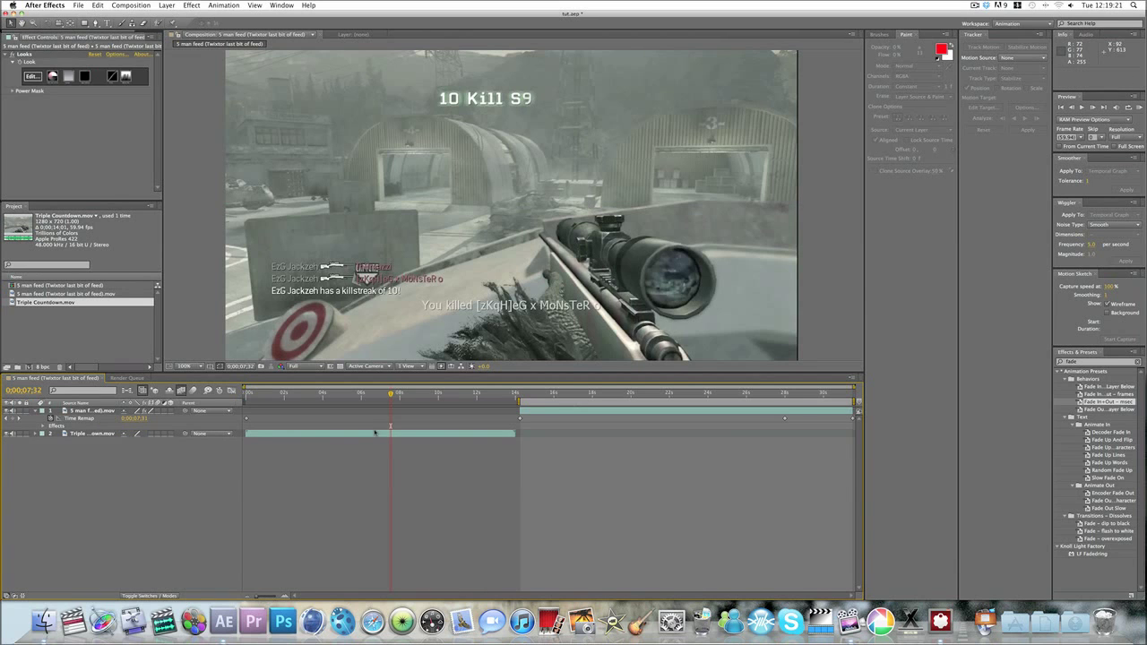
click(375, 434)
key(super+s)
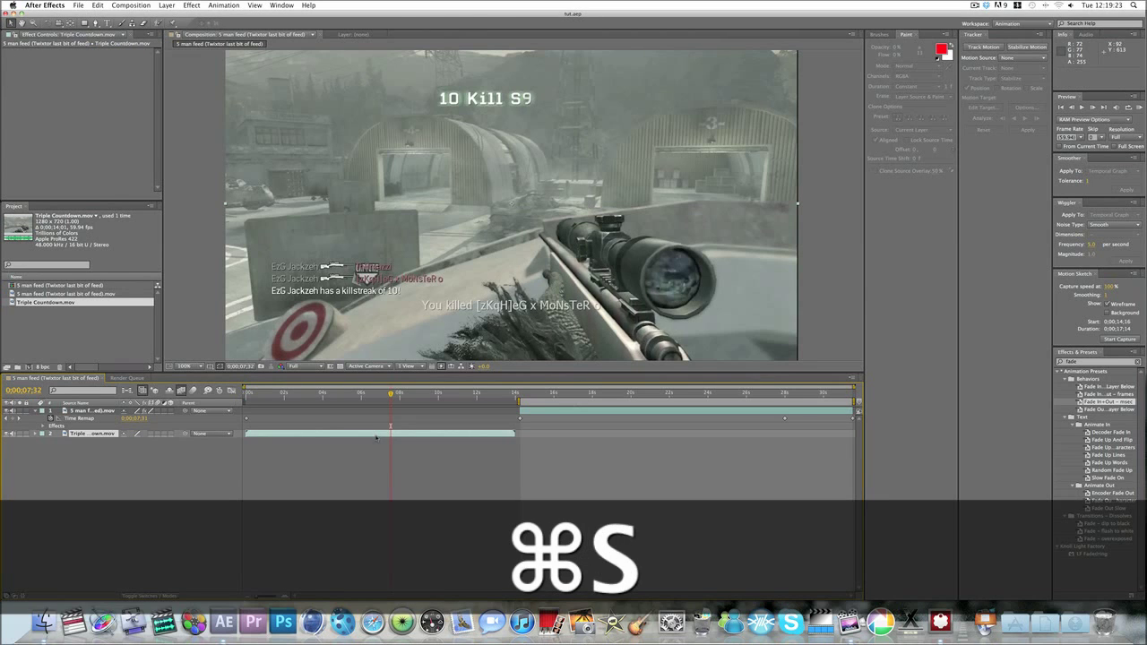
- Paste the copied Looks effect onto the Triple Countdown.mov layer and check a frame of each clip, ending at 0;00;10;44
key(super+v)
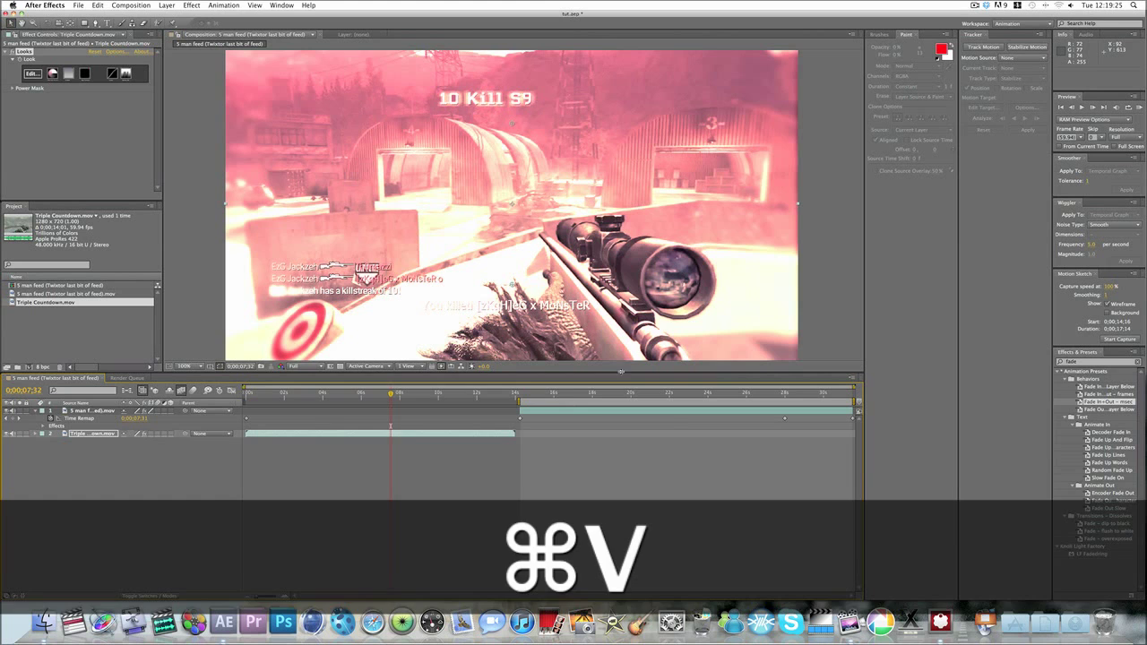
click(560, 394)
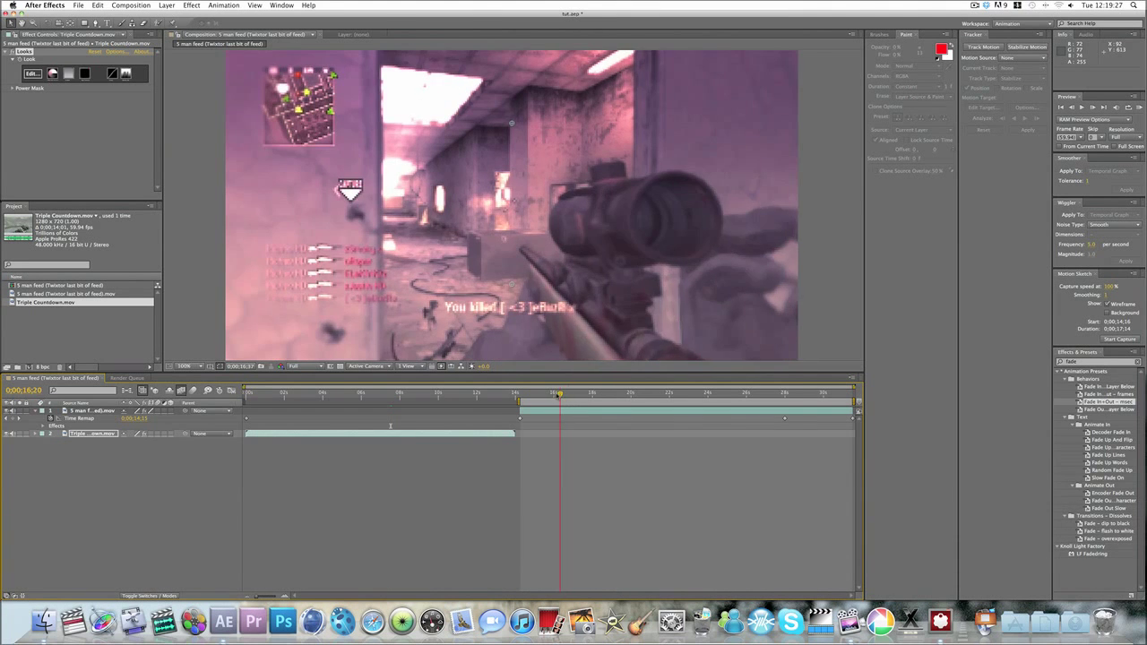
click(452, 395)
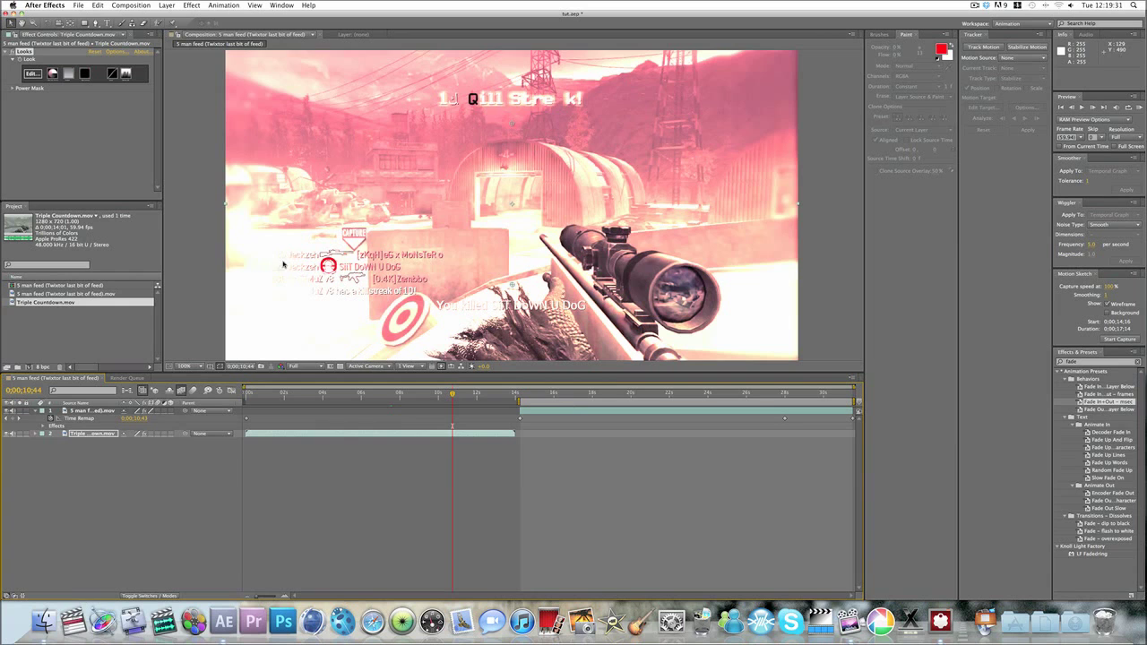
- Edit the pasted look on Triple Countdown.mov and lower the Telecine Net's Exposure Compensation to +1.20
click(32, 74)
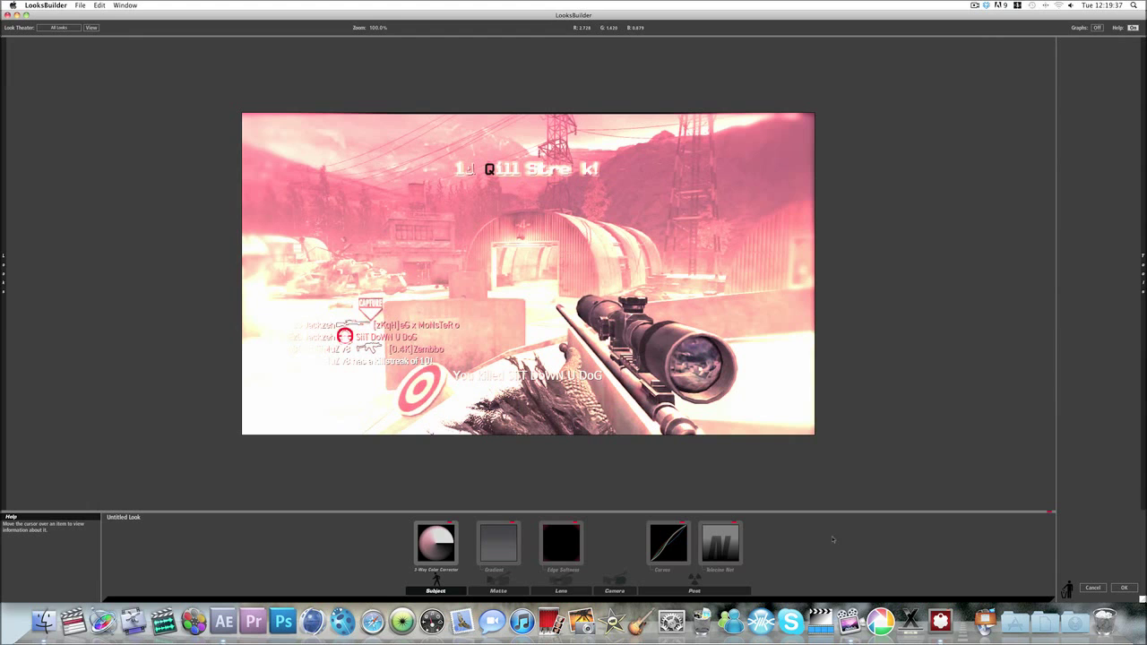
click(721, 542)
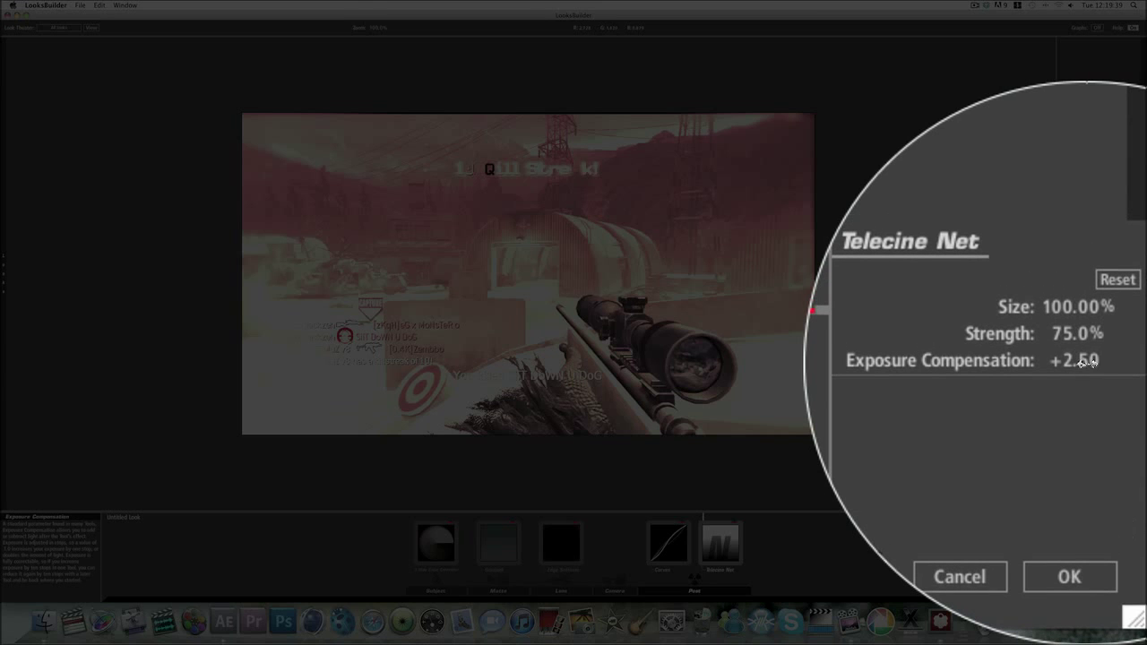
click(1086, 362)
click(1086, 371)
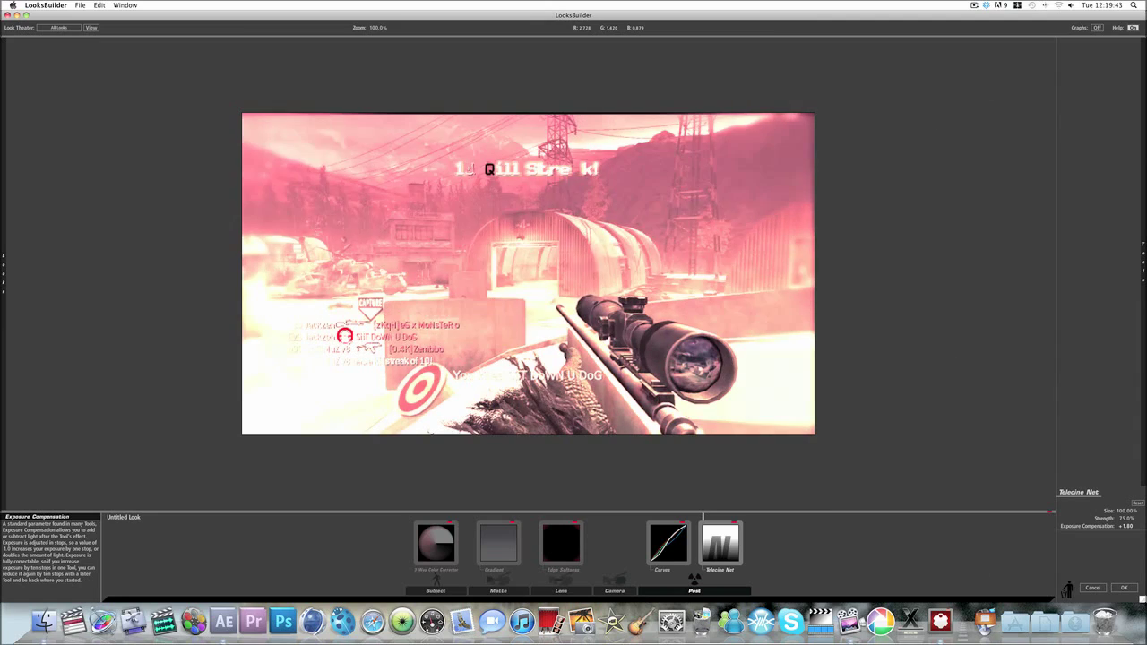
drag(1125, 526, 1115, 526)
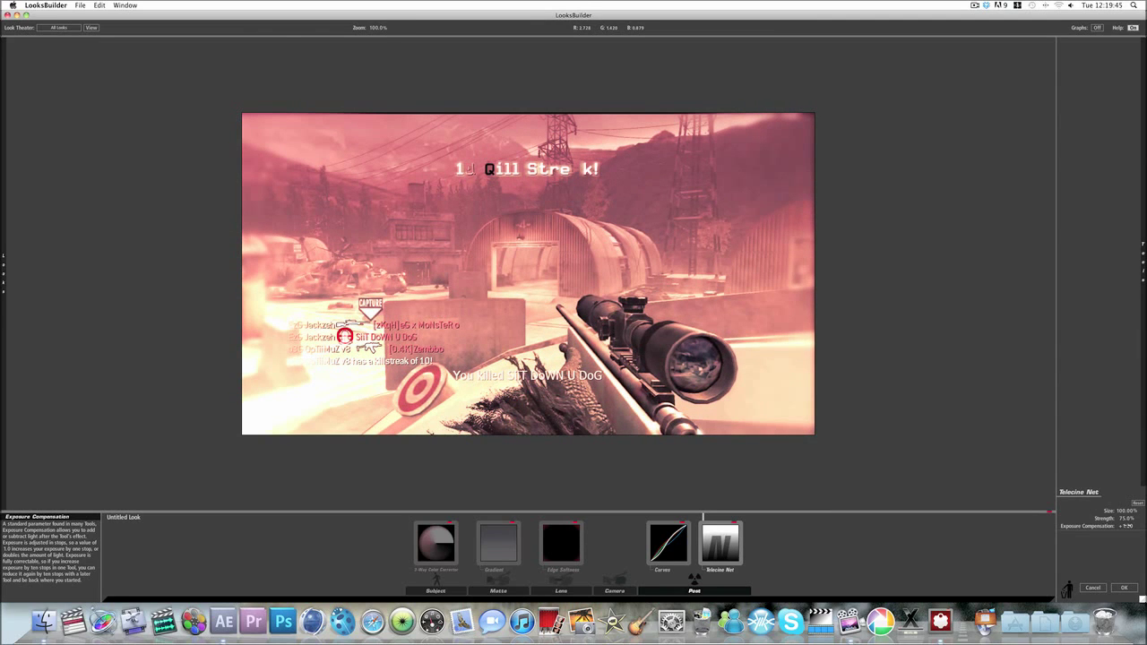
- Extend the Gradient's upper end above the frame to about Y1 -62.9% and shift its color to about R 0.491, G 0.481, B 0.500
mouse_move(500, 545)
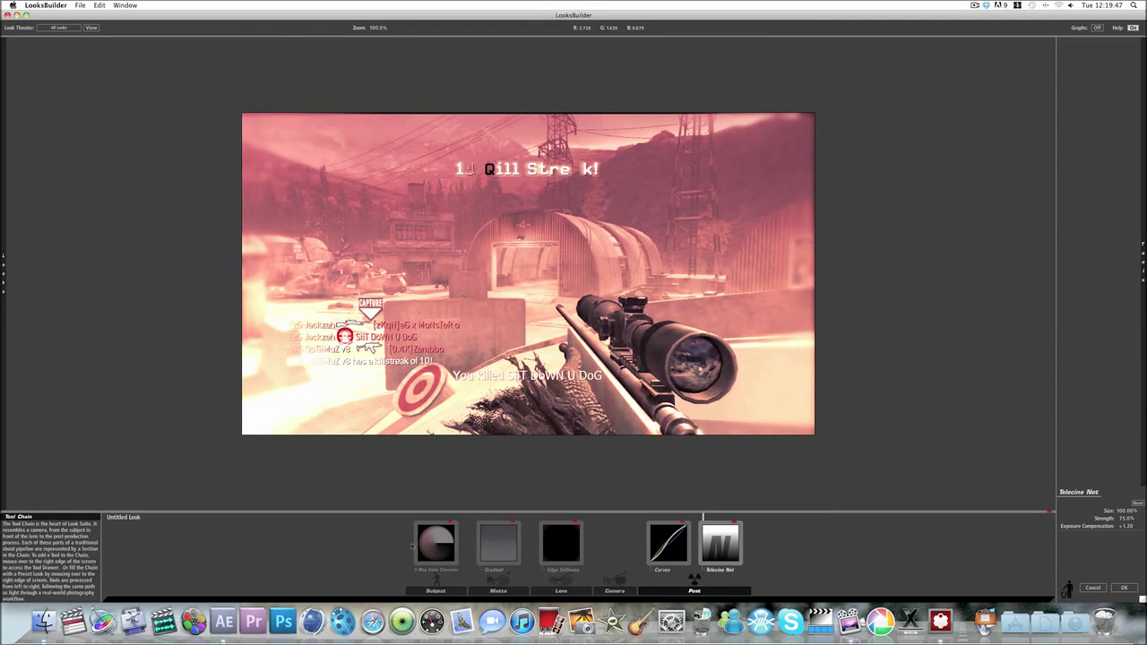
click(499, 544)
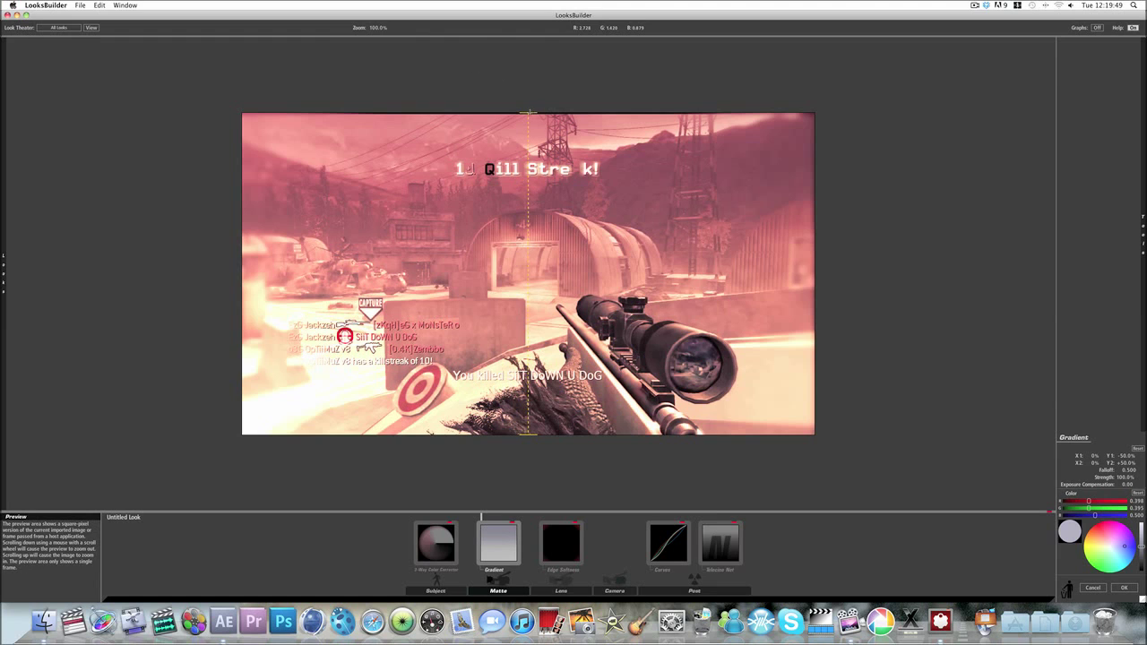
drag(529, 113, 525, 71)
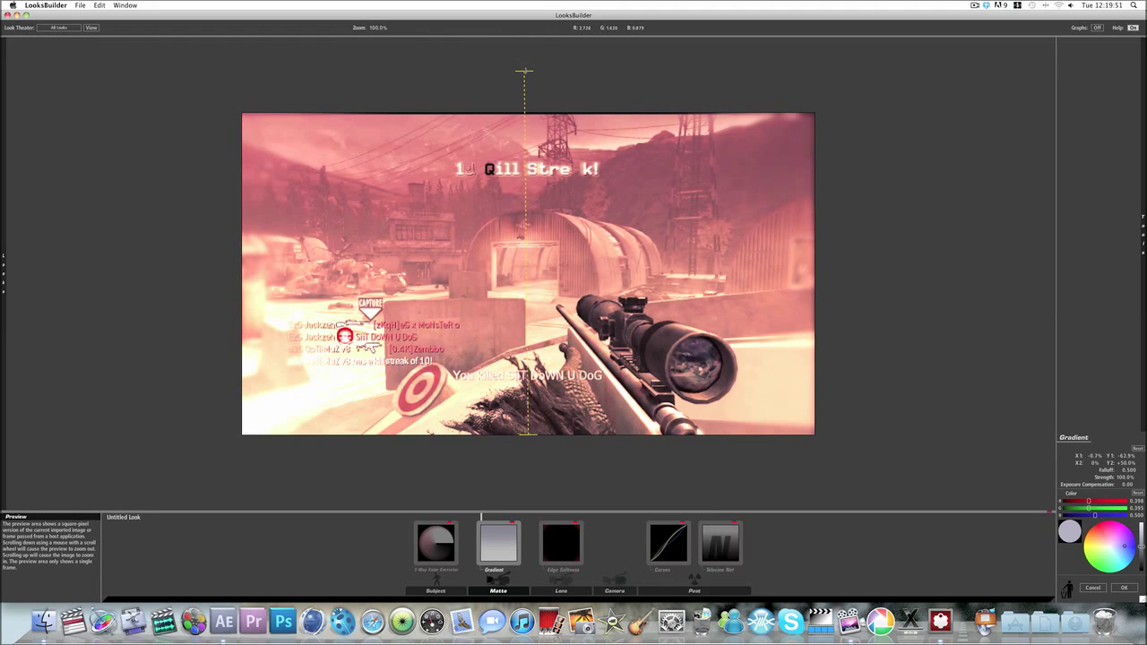
mouse_move(1124, 546)
mouse_down()
mouse_move(1105, 532)
mouse_move(1108, 549)
mouse_move(1123, 533)
mouse_move(1128, 541)
mouse_move(1116, 543)
mouse_up()
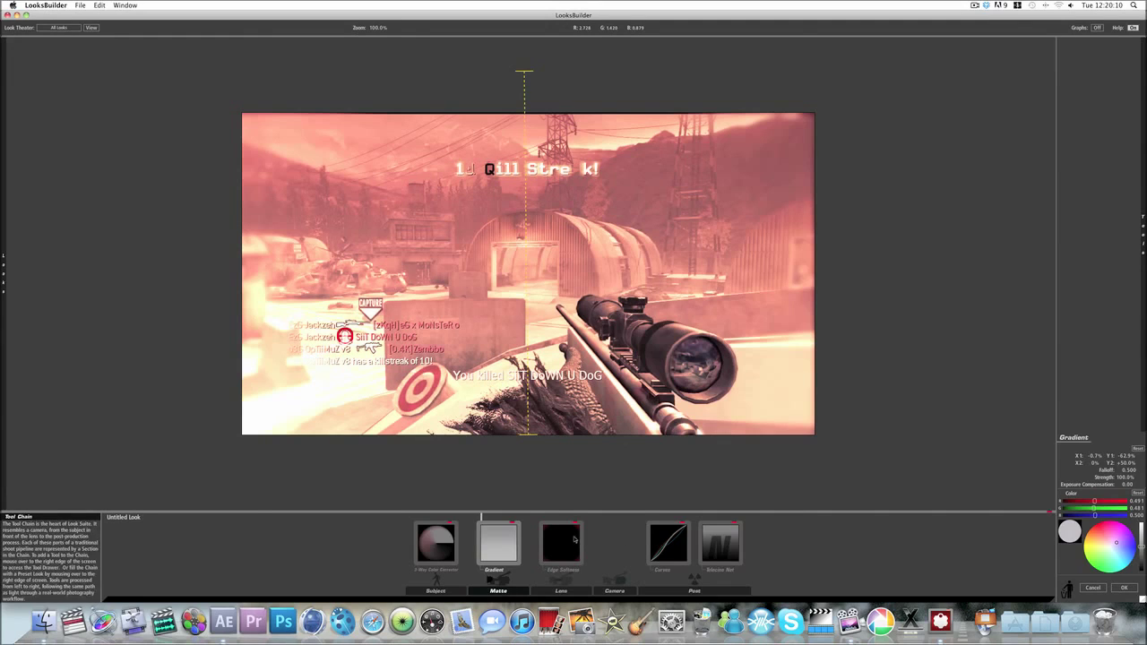
- Shift the 3-Way Color Corrector's midtone color to a pale blue of about R 1.261, G 1.281, B 1.713
click(561, 542)
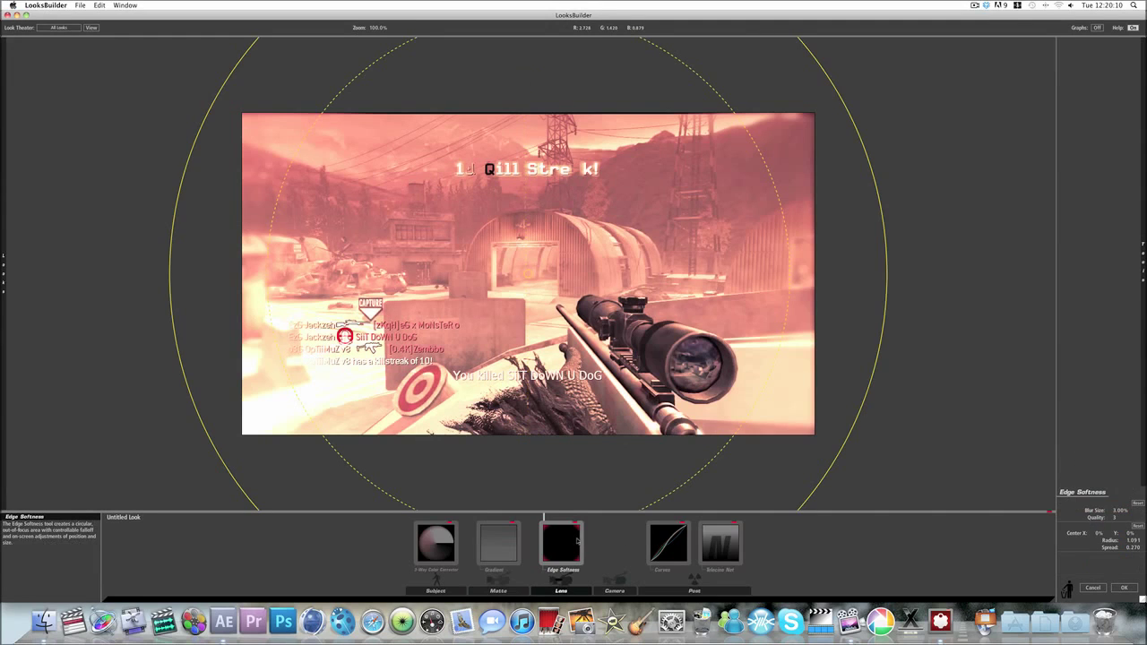
click(425, 550)
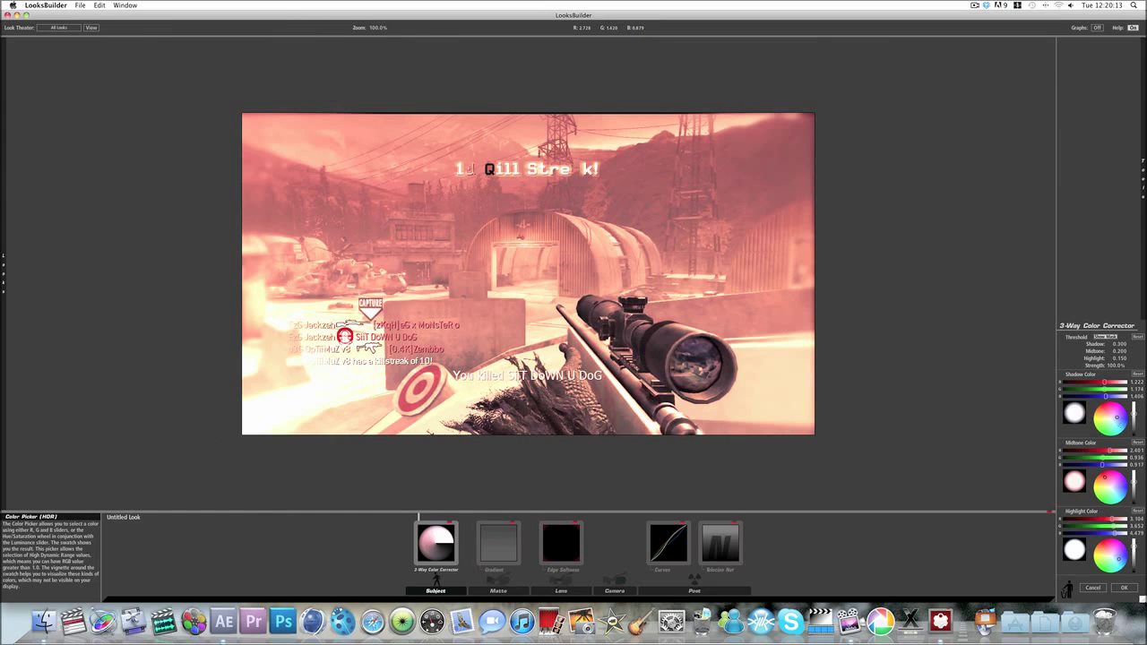
drag(1108, 477, 1112, 478)
drag(1036, 375, 1058, 375)
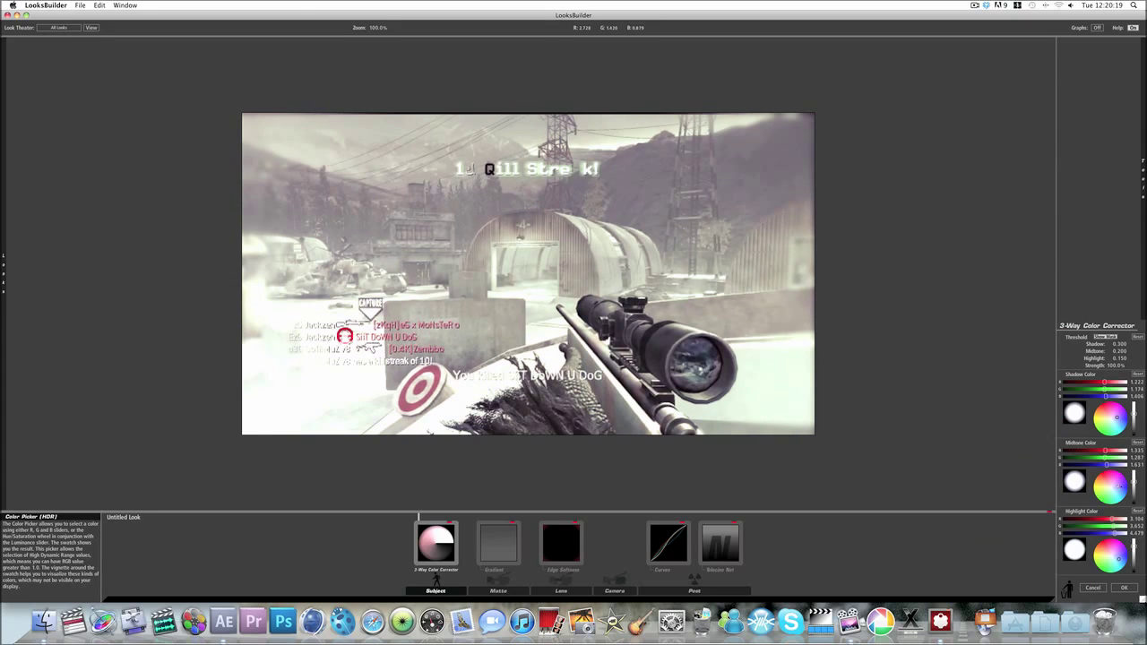
drag(1118, 487, 1119, 488)
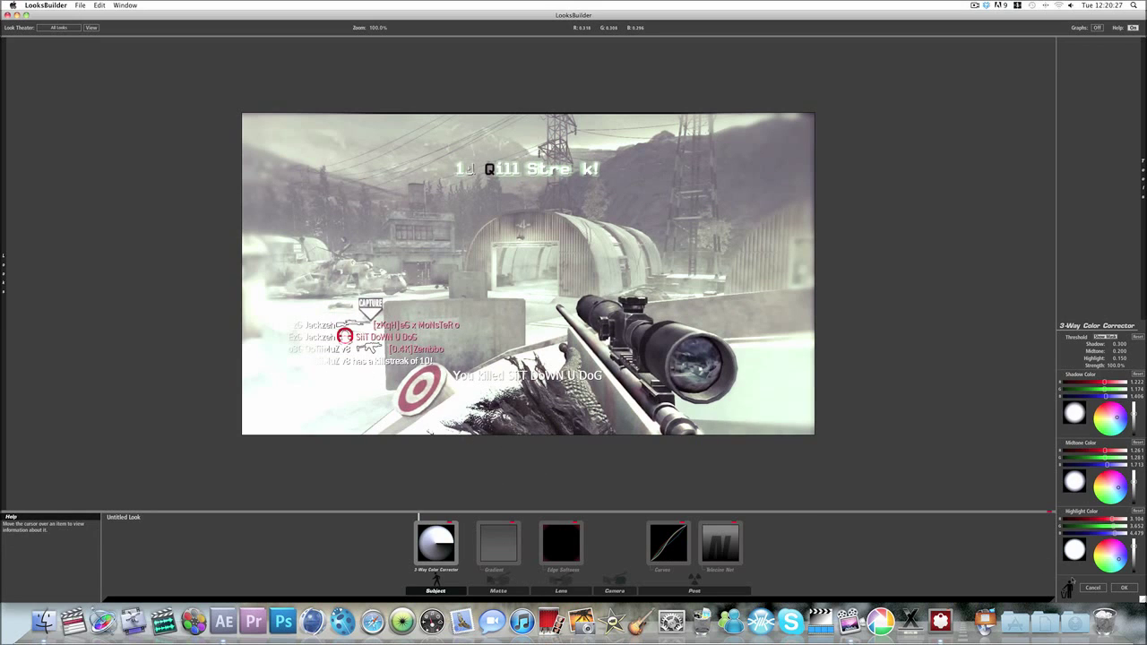
- Darken the highlights to about R 1.439, G 1.693, B 2.076 and midtones to R 0.919, G 0.933, B 1.248, and apply the look
drag(1134, 545, 1134, 551)
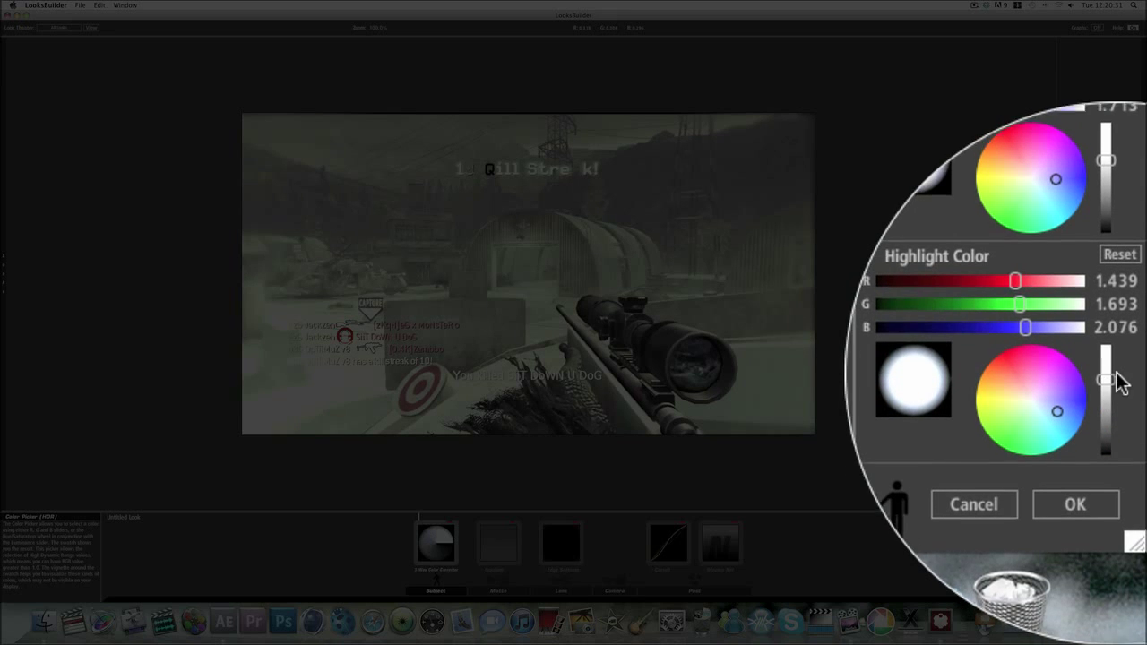
drag(1114, 379, 1117, 385)
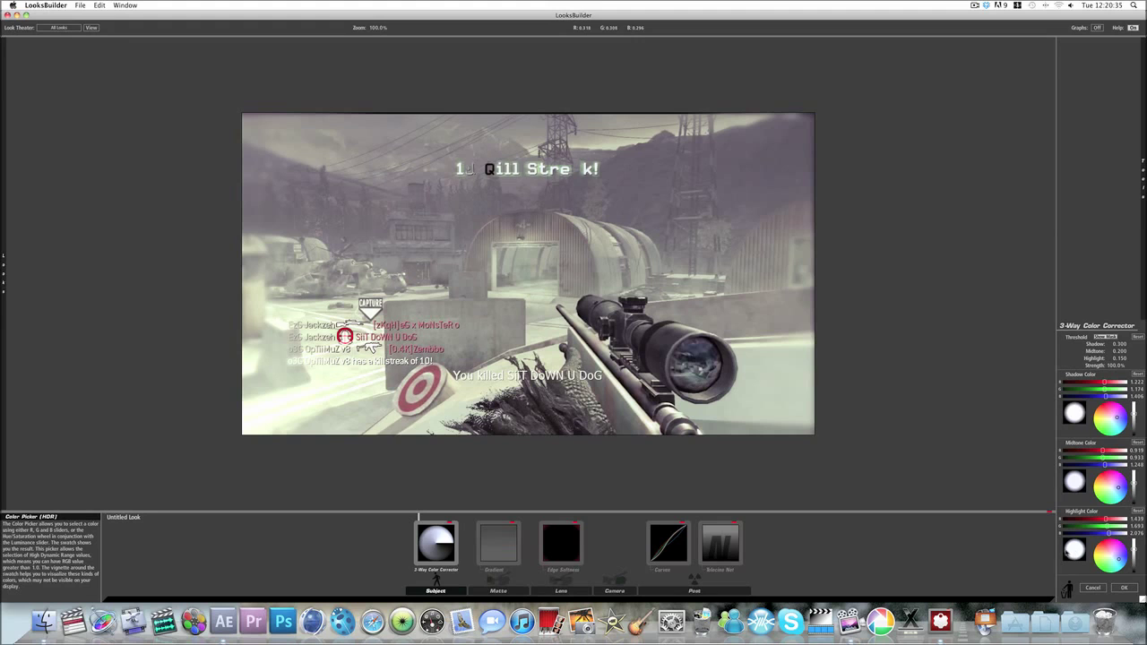
click(1123, 588)
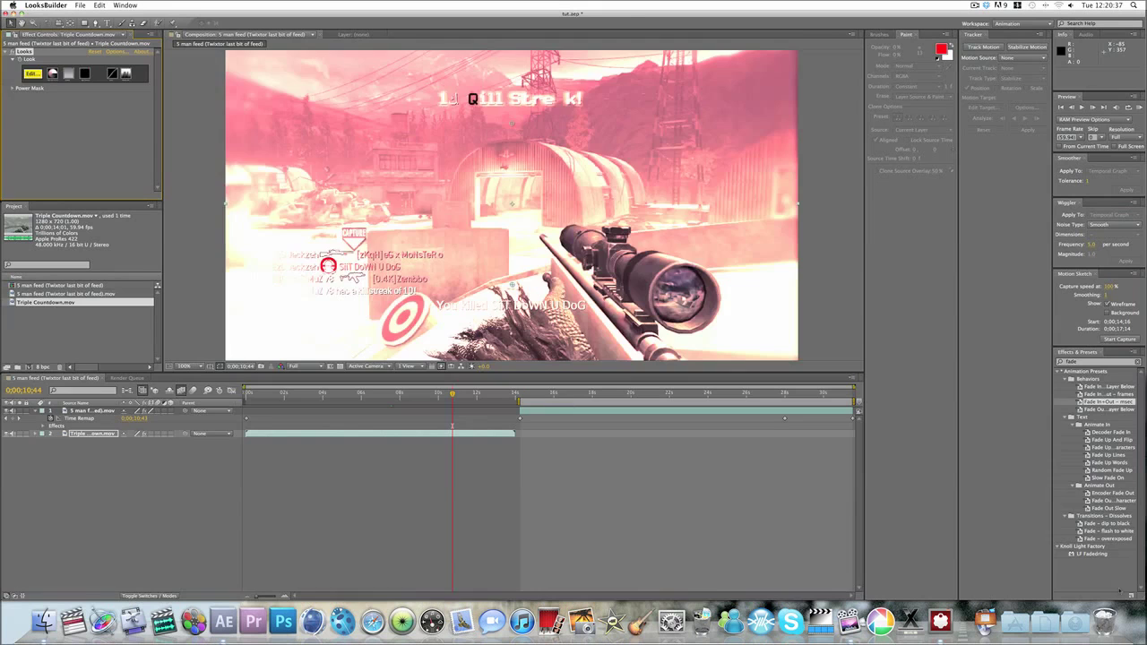
- Move the upper gameplay layer earlier in the timeline so that it starts at 0;00;11;48, overlapping the end of Triple Countdown.mov
key(space)
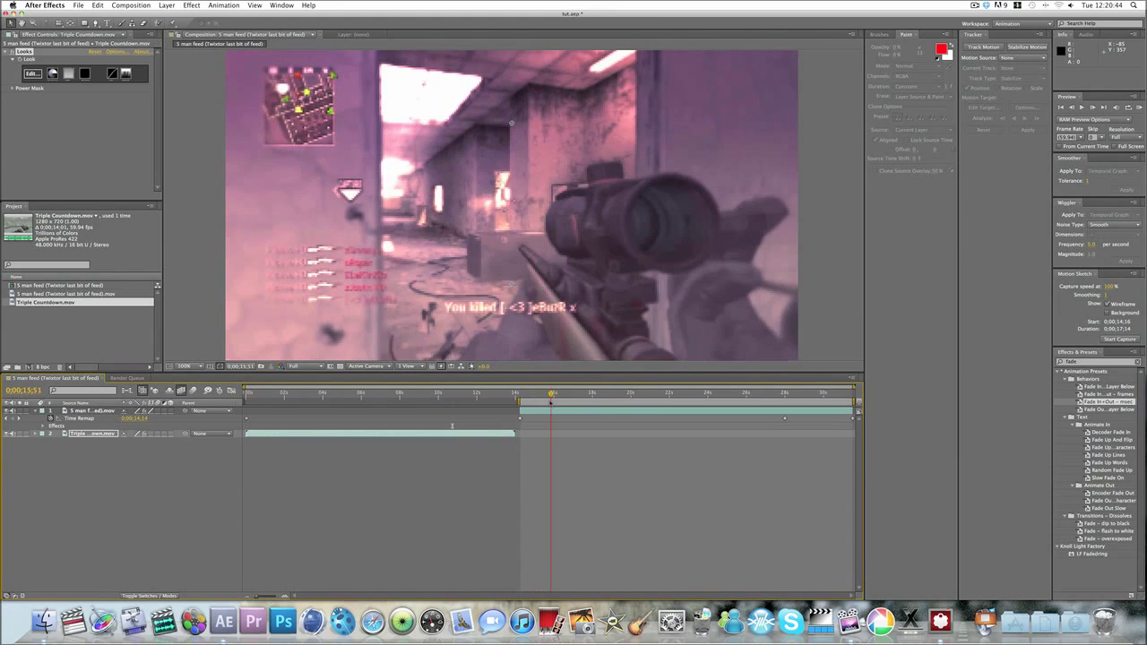
drag(543, 412, 478, 397)
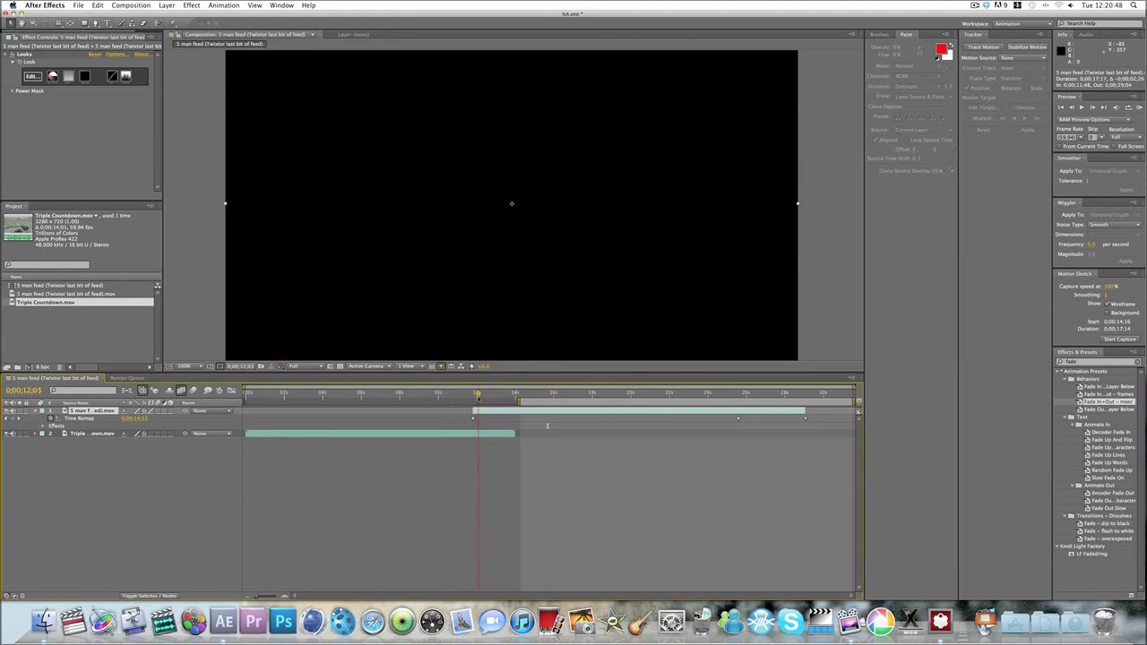
- Compare the grading of the two clips by alternating between frames near 0;00;09;01 and 0;00;12;30
click(425, 394)
click(493, 395)
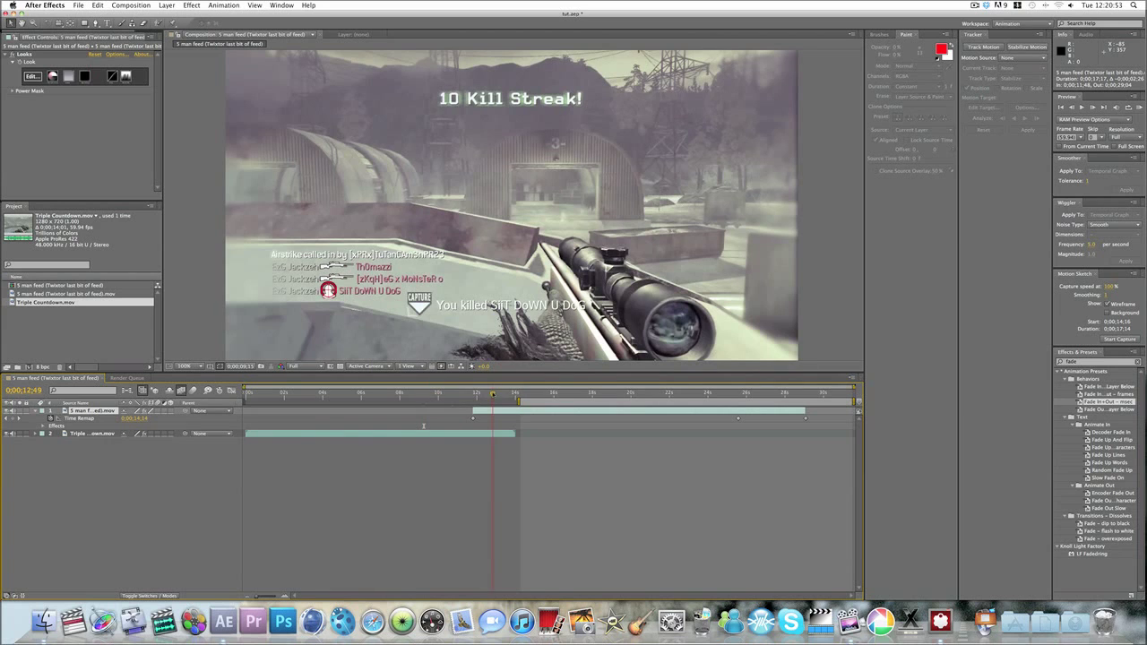
click(420, 396)
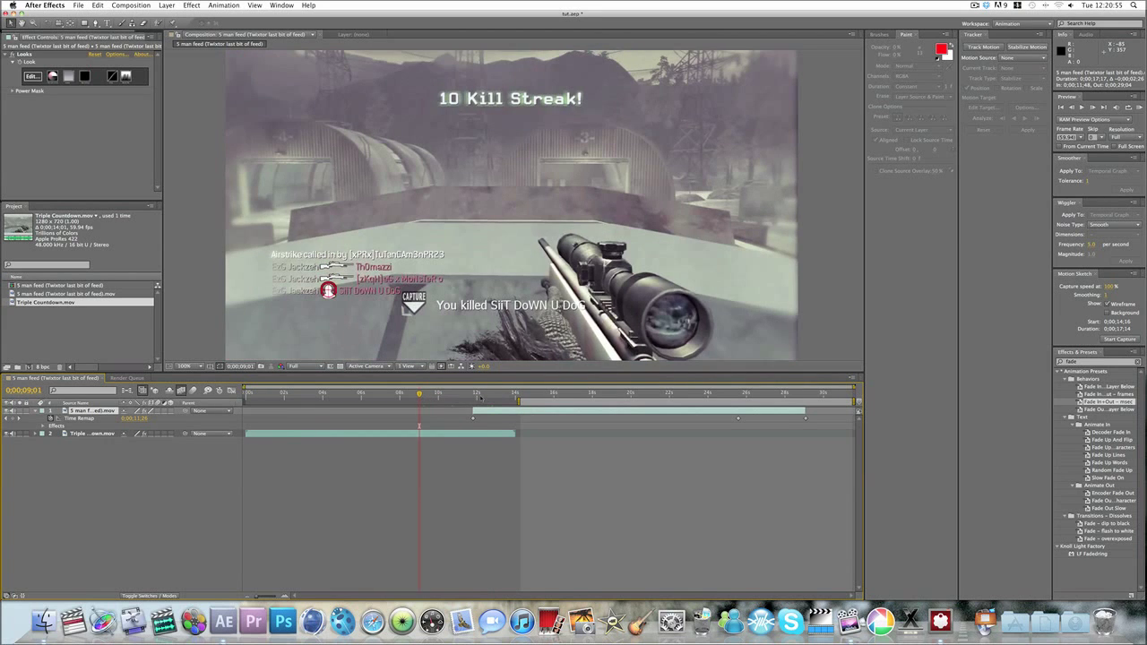
click(487, 395)
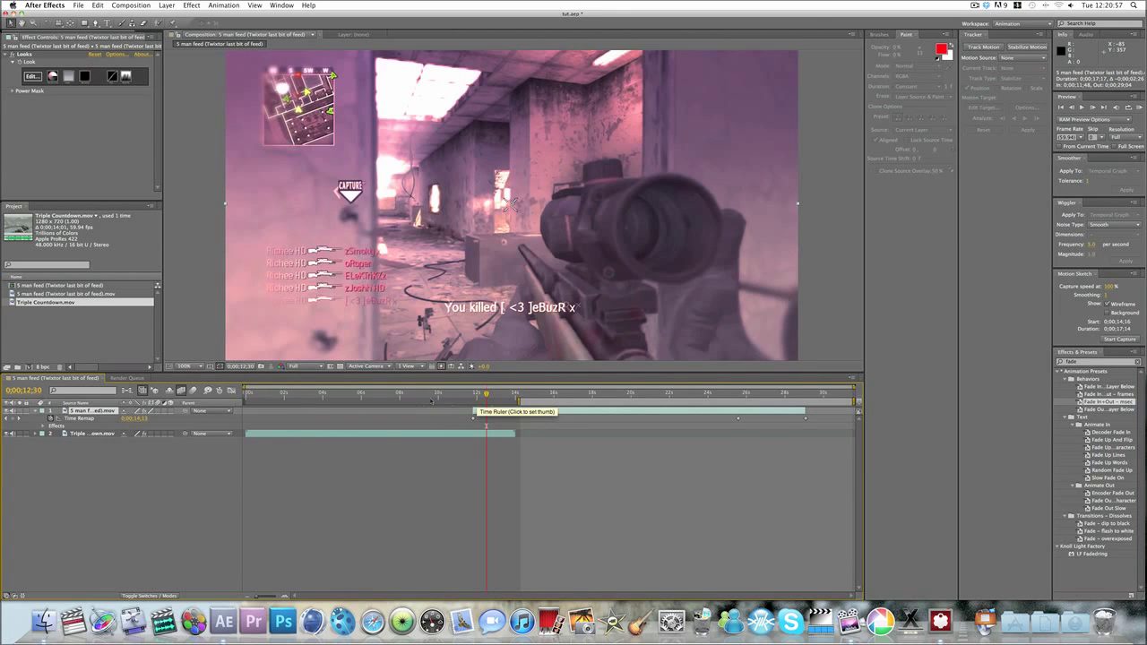
click(427, 394)
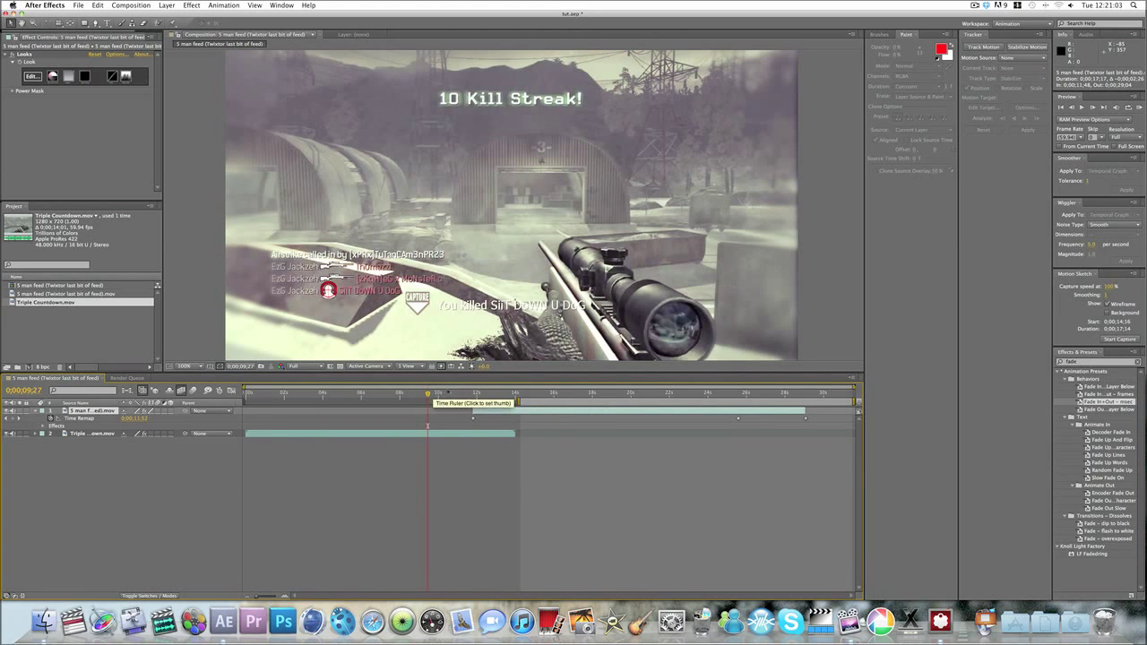
click(497, 397)
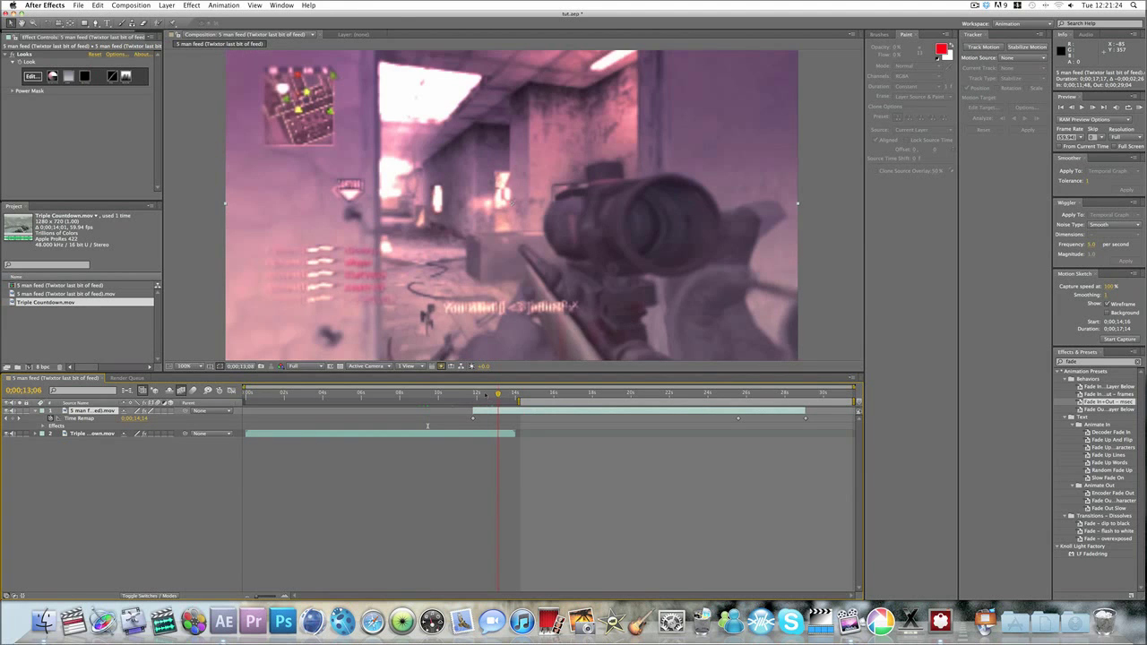
drag(471, 395, 458, 395)
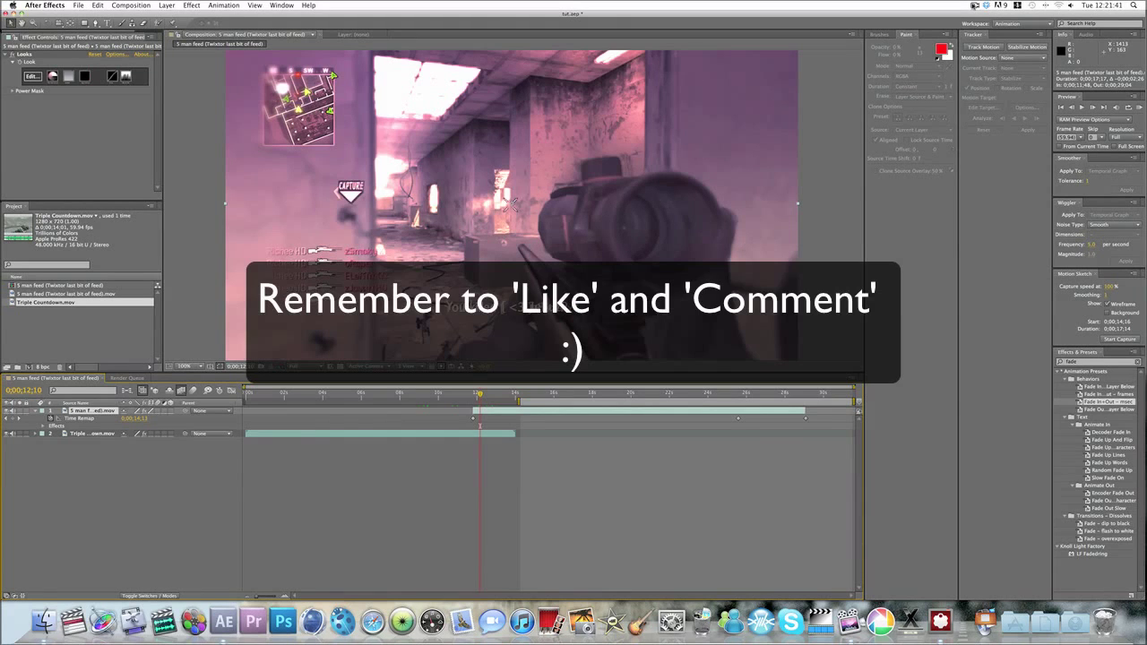
click(975, 5)
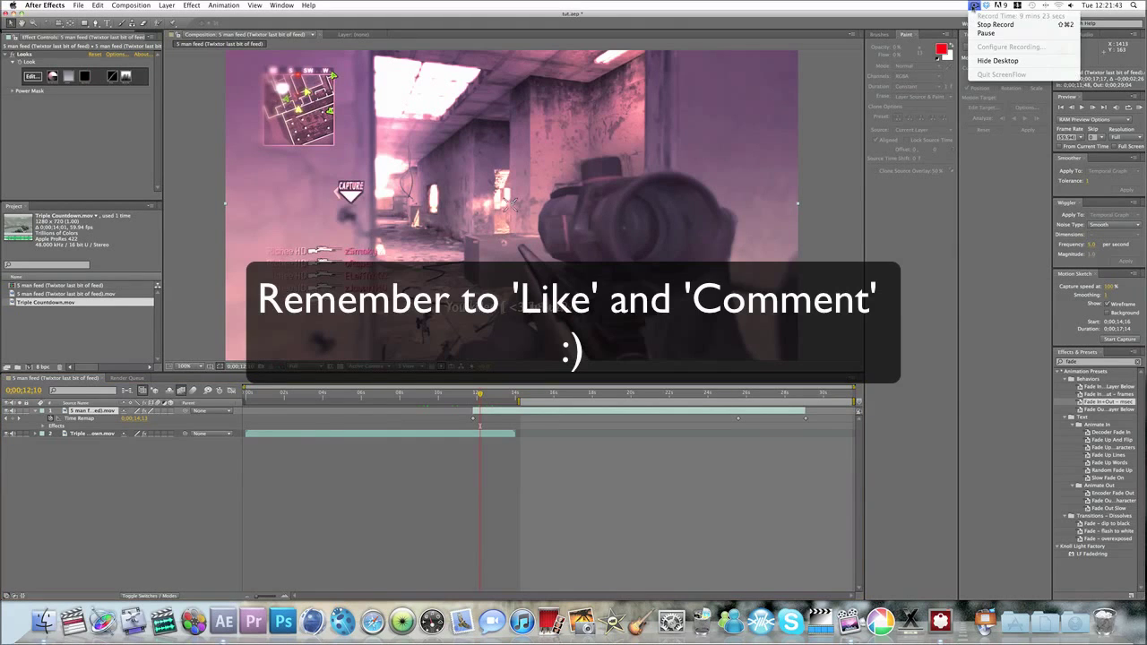